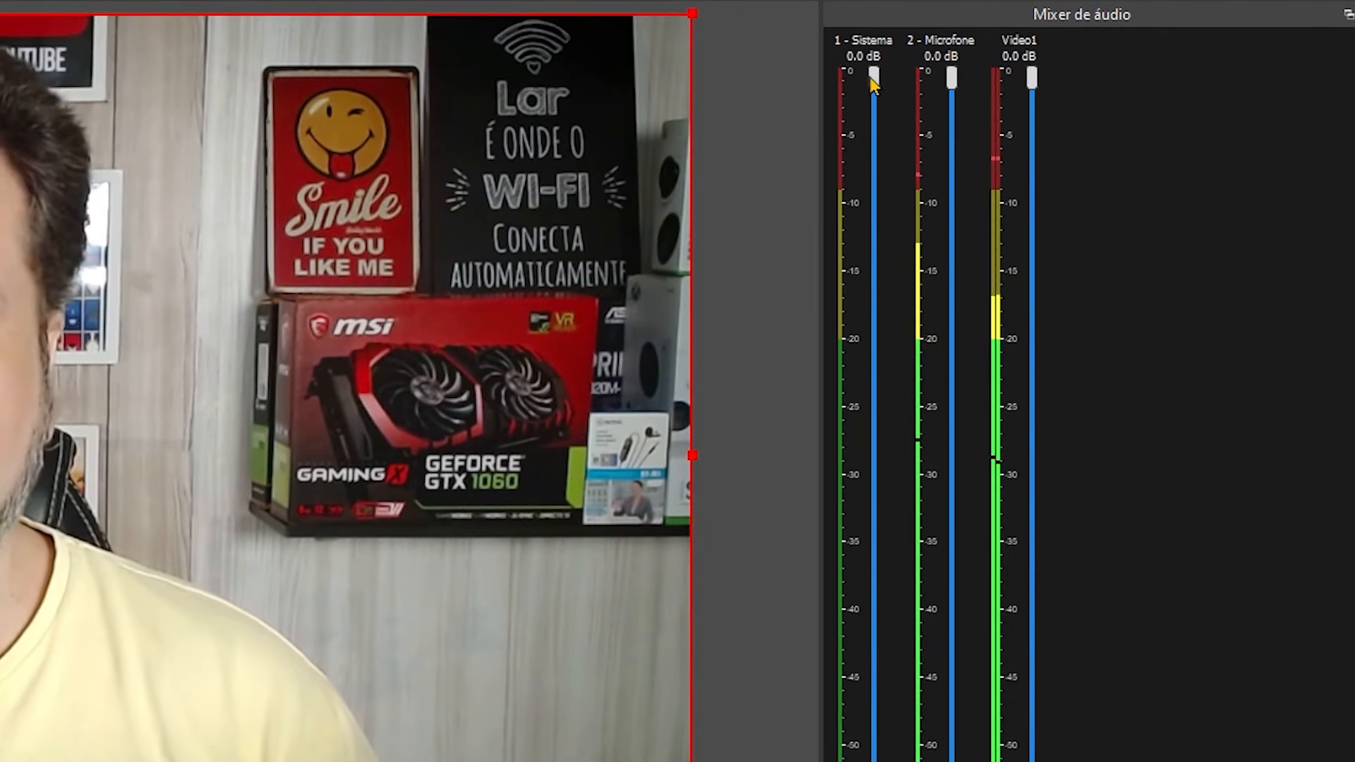
mouse_move(874, 79)
left_mouse_down()
mouse_move(874, 171)
mouse_move(875, 75)
left_mouse_up()
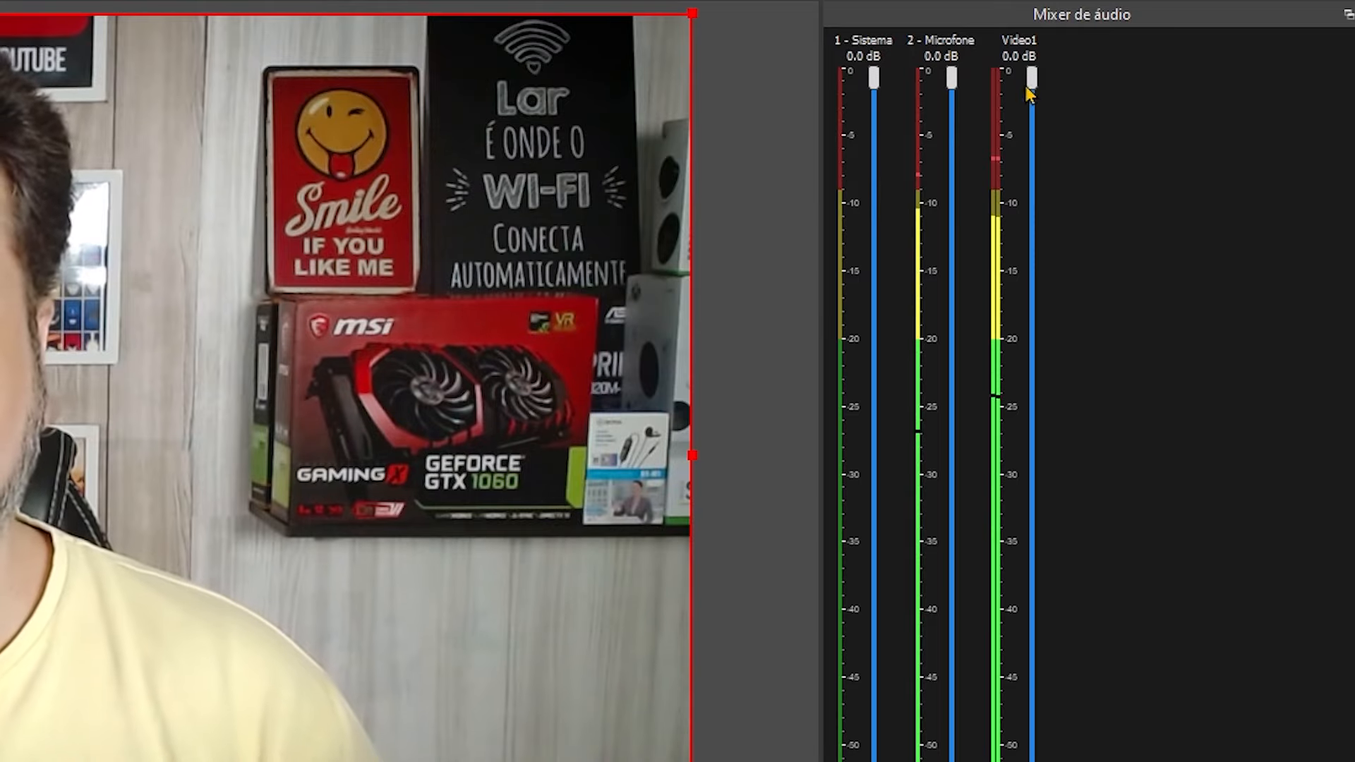
mouse_move(1030, 79)
left_mouse_down()
mouse_move(1032, 139)
mouse_move(1032, 75)
left_mouse_up()
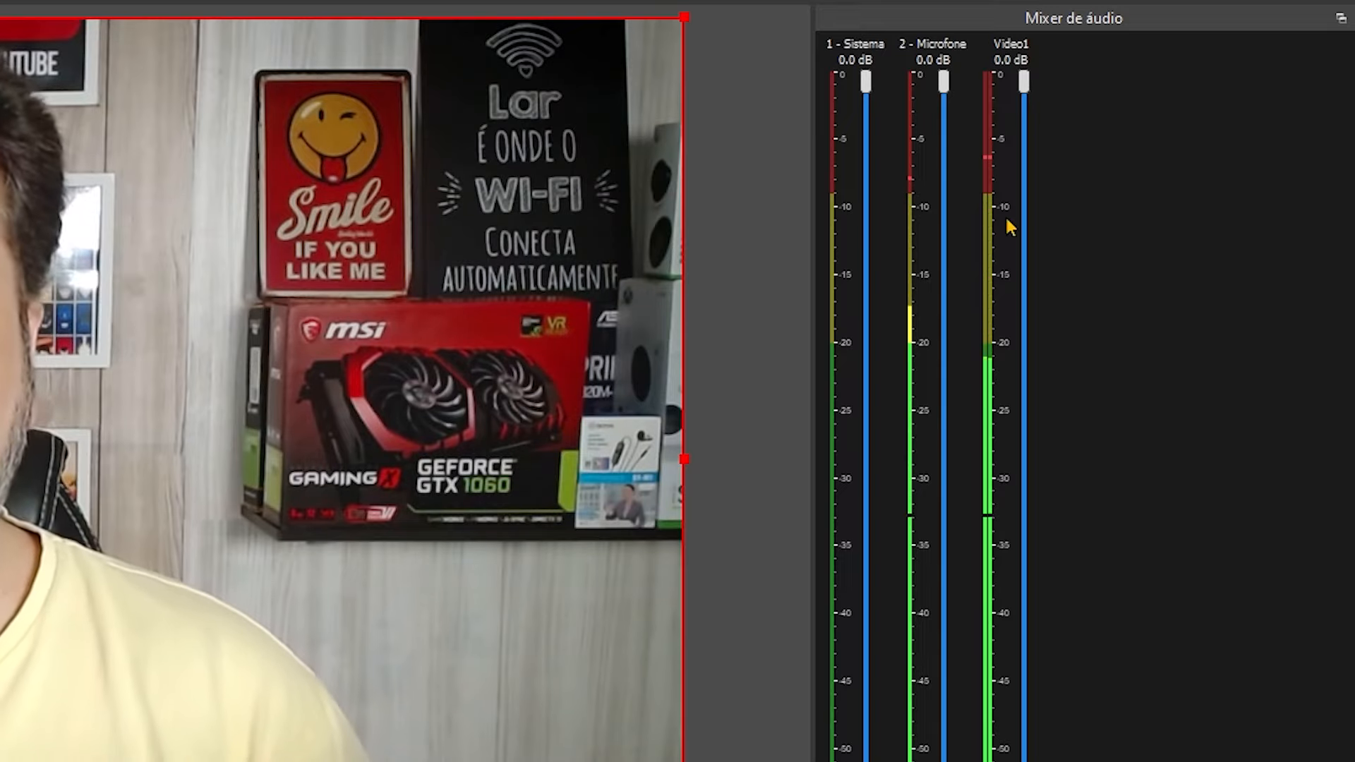
mouse_move(1025, 82)
left_mouse_down()
mouse_move(1023, 176)
mouse_move(1024, 69)
left_mouse_up()
left_click_drag(867, 82, 871, 36)
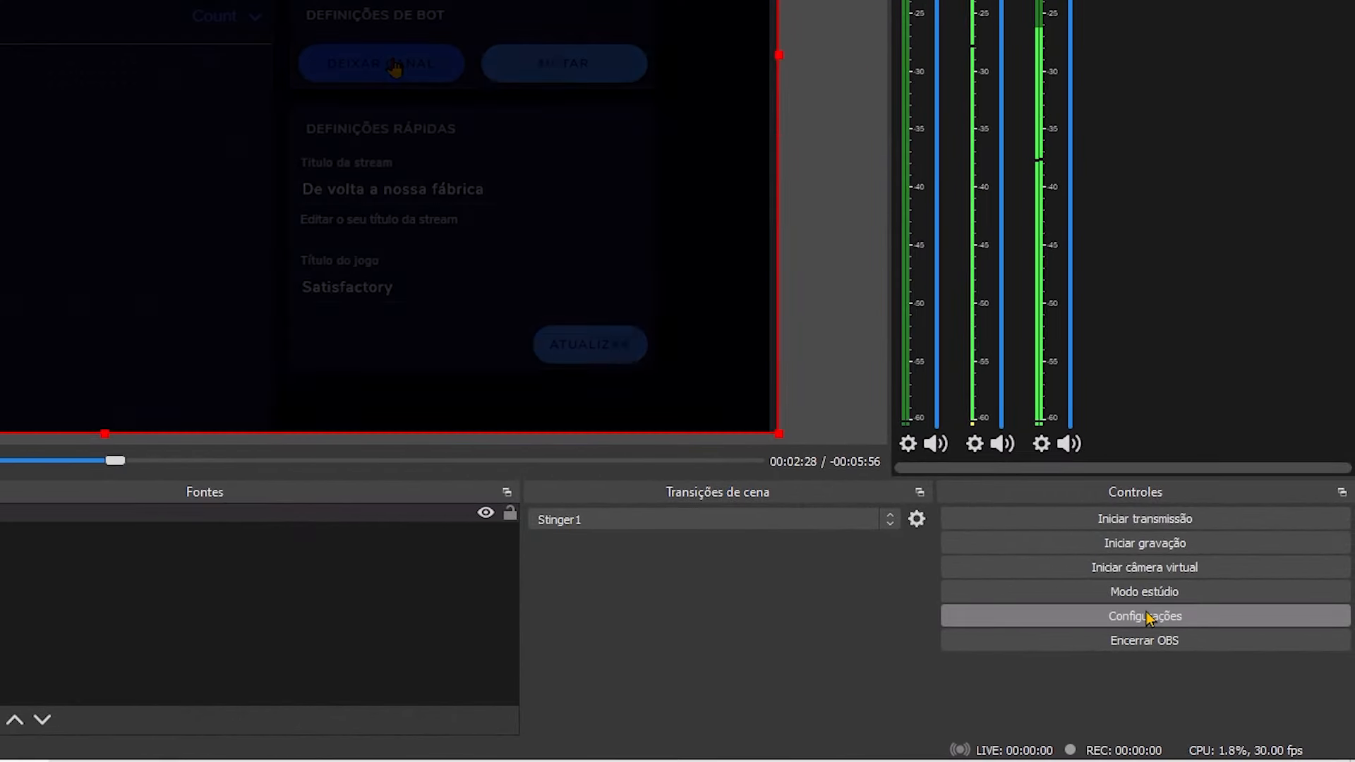
- Set the audio monitoring device to Alto-falantes (Logitech G430 Gaming Headset) in the audio settings, then apply and close the settings
left_click(1145, 616)
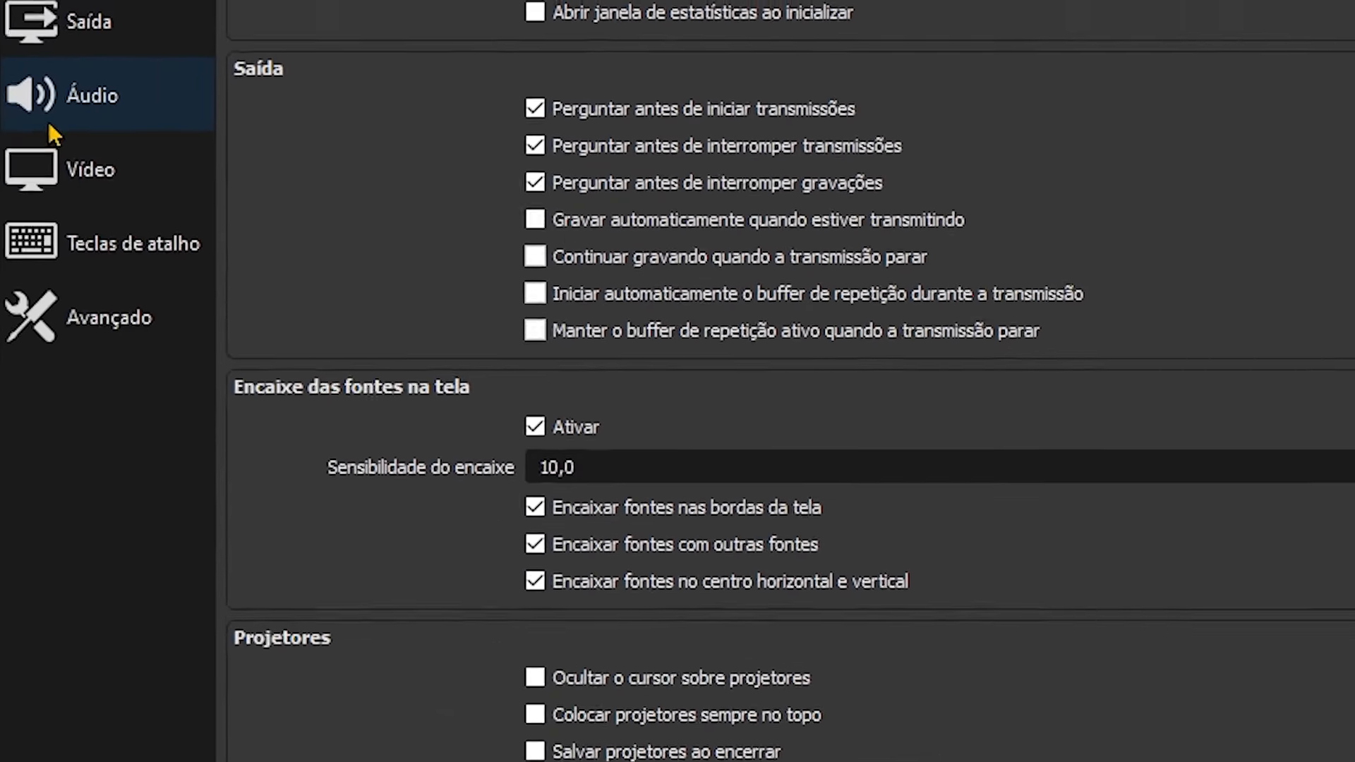
left_click(99, 106)
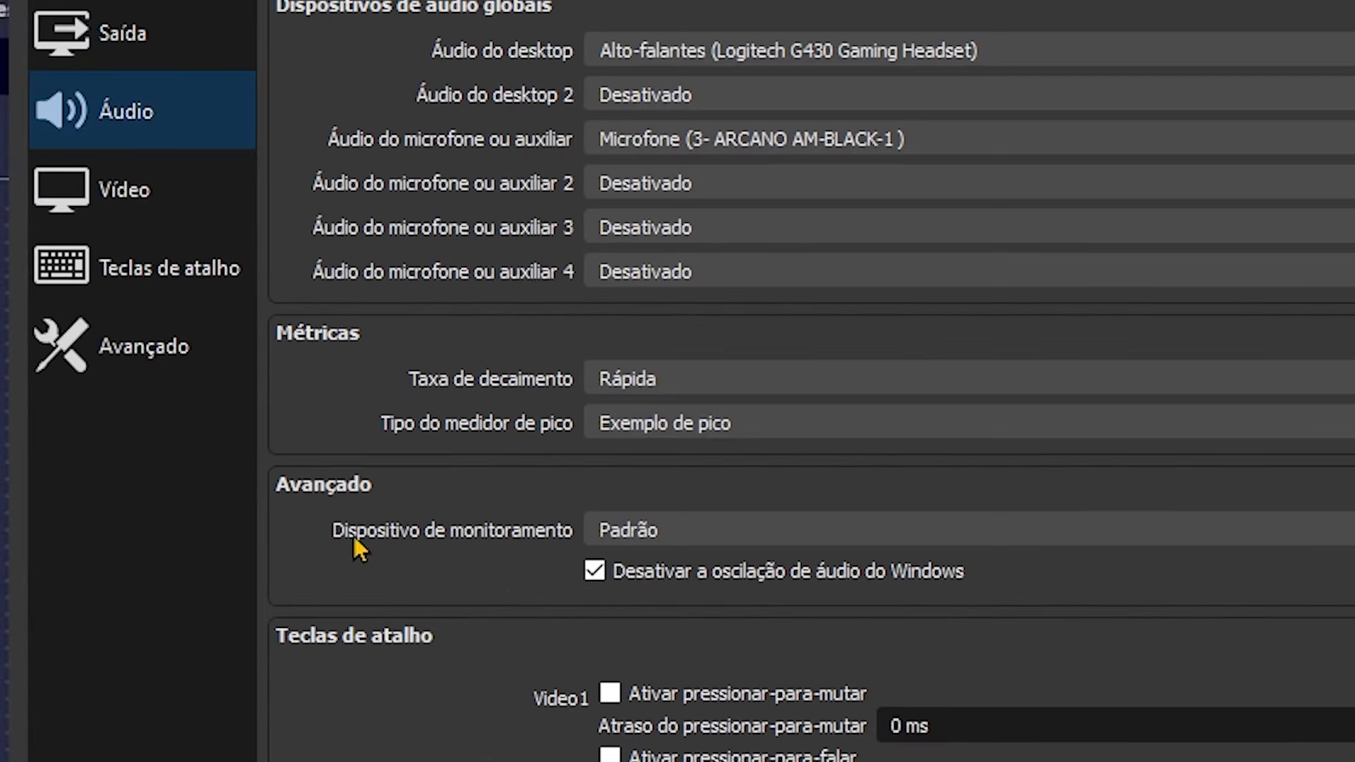
left_click(711, 531)
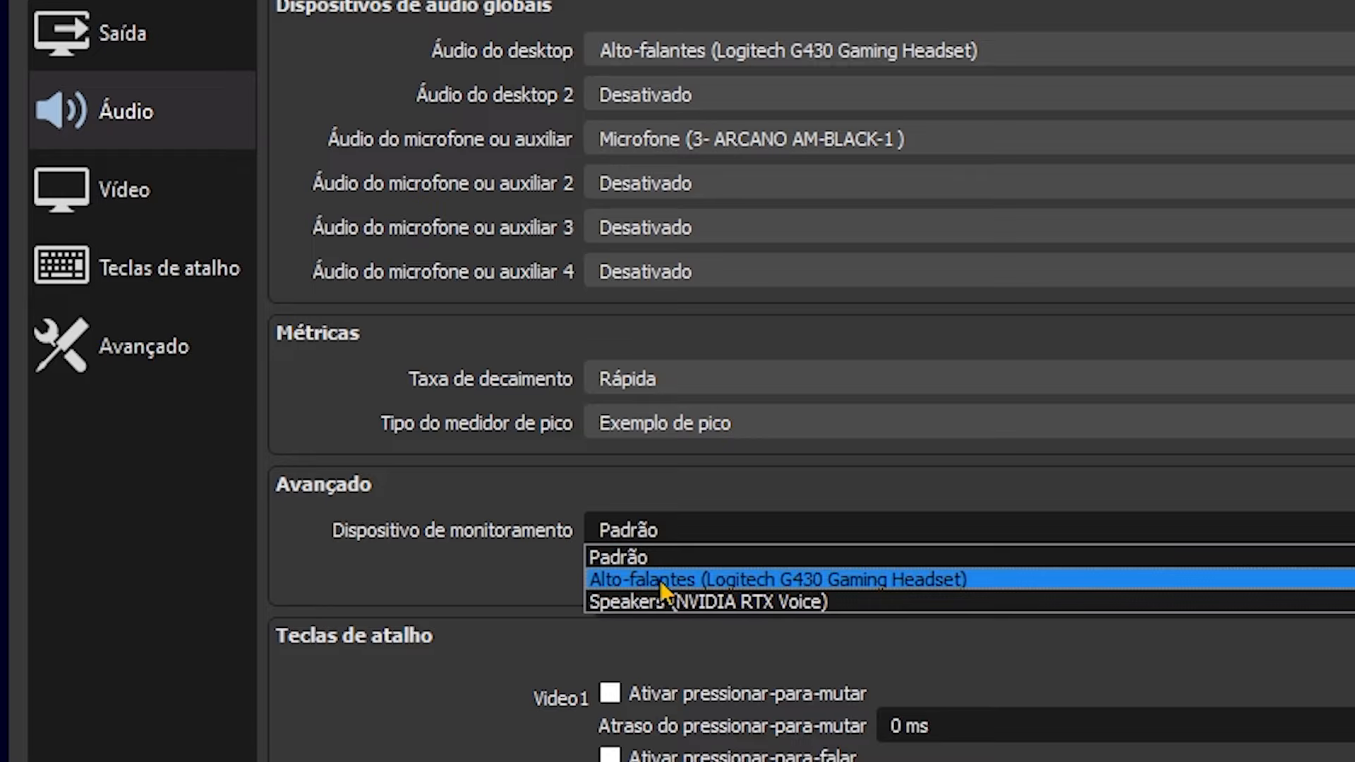
left_click(768, 586)
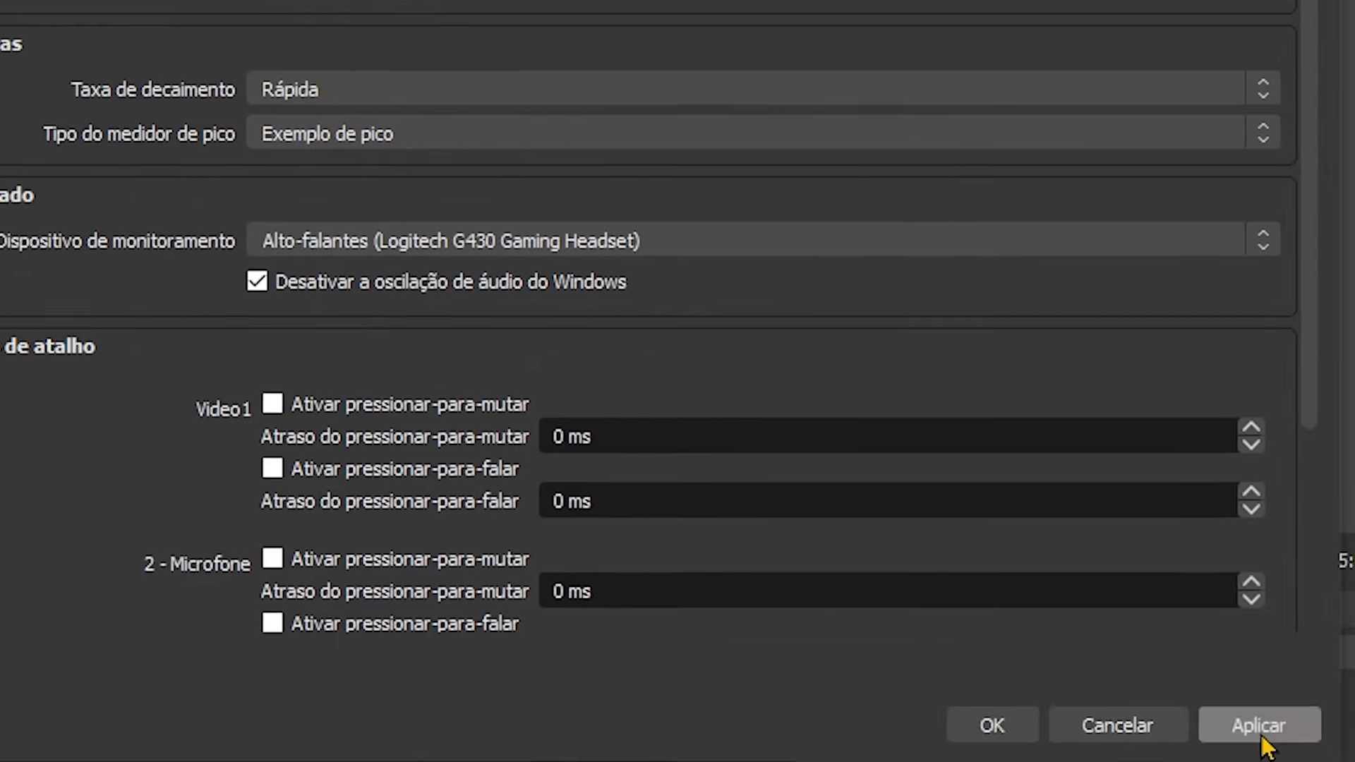
left_click(1264, 736)
left_click(893, 629)
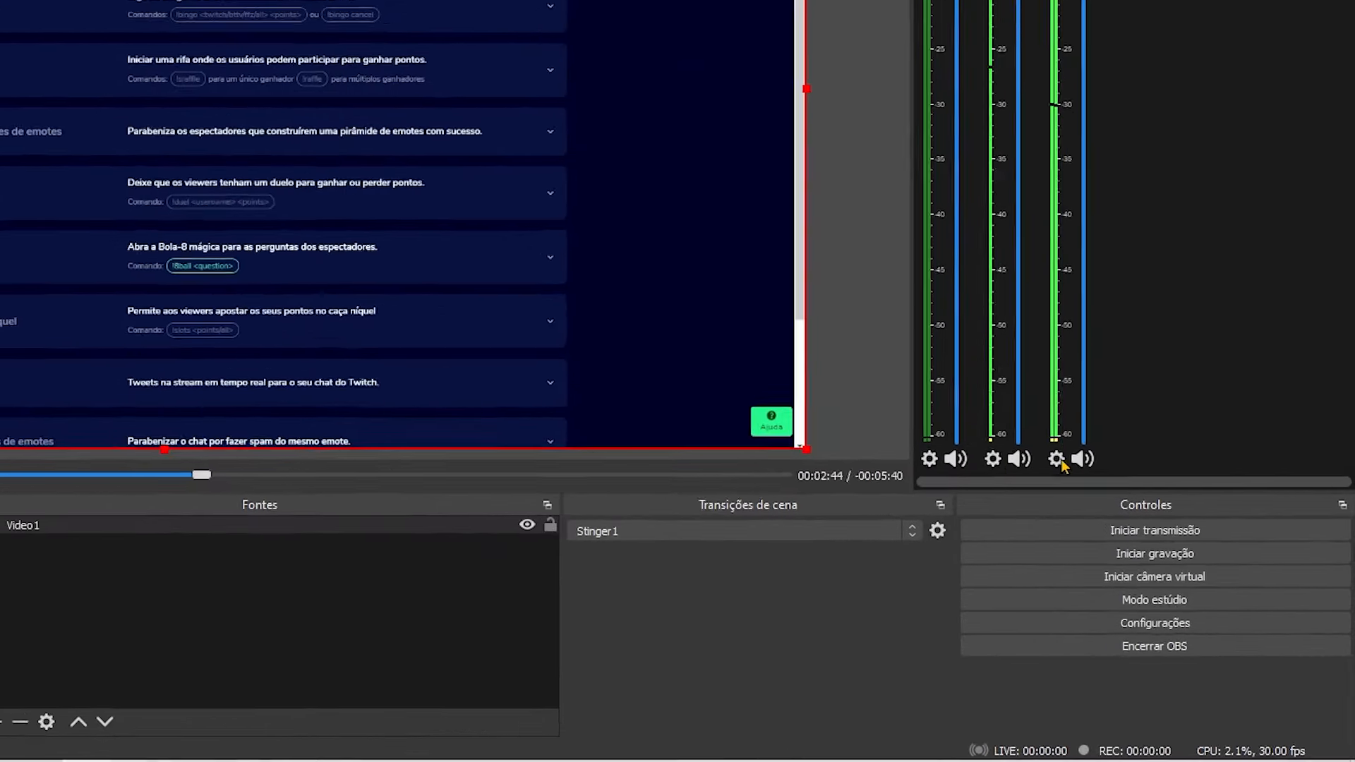
- Open the advanced audio properties and set Video1's audio monitoring to Monitorar e enviar áudio
left_click(1146, 549)
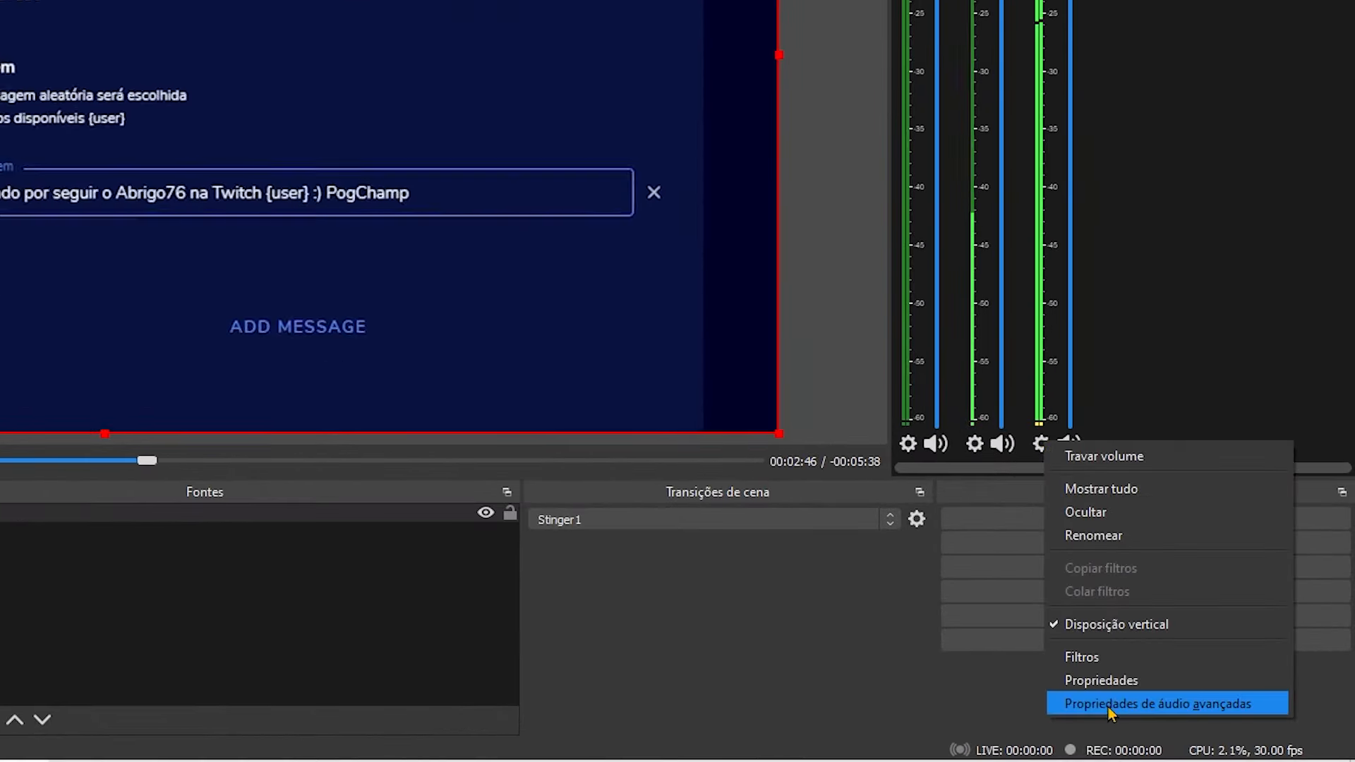
left_click(1108, 706)
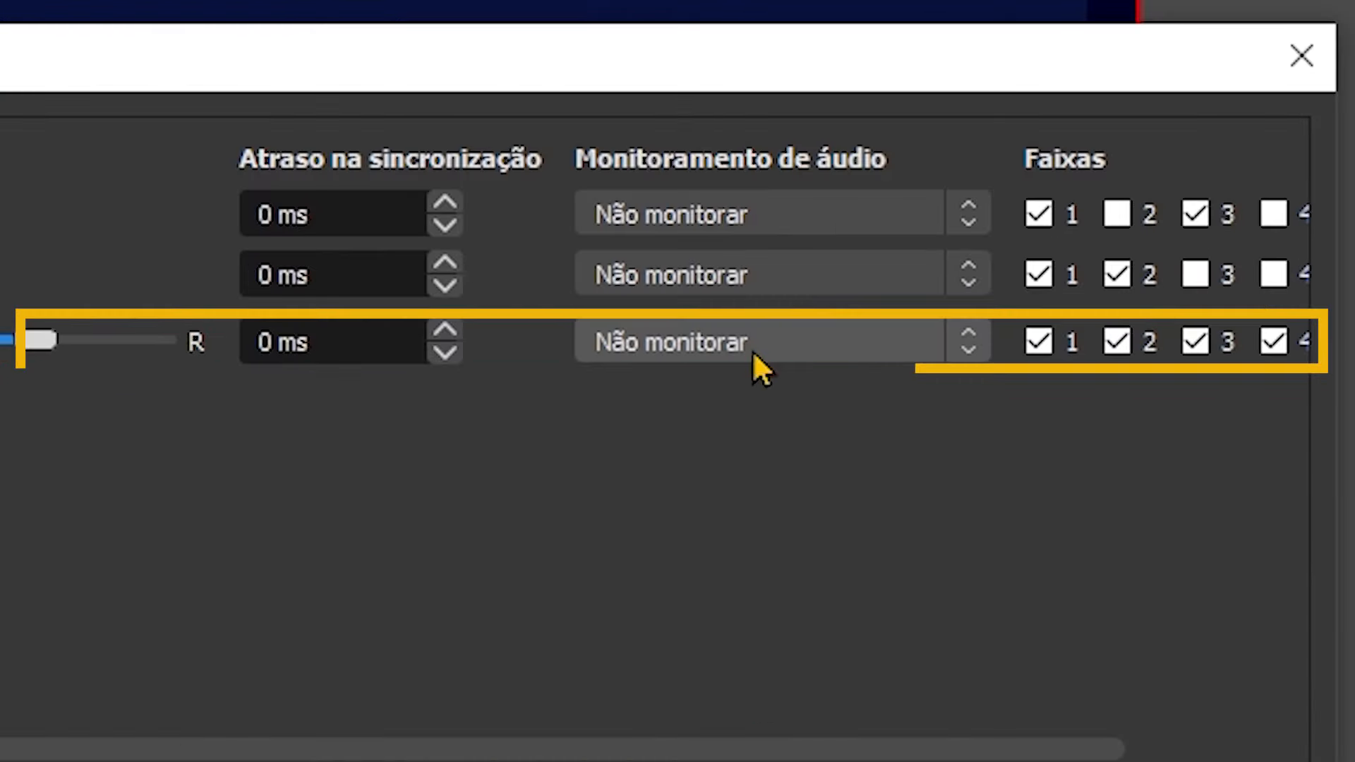
left_click(1014, 348)
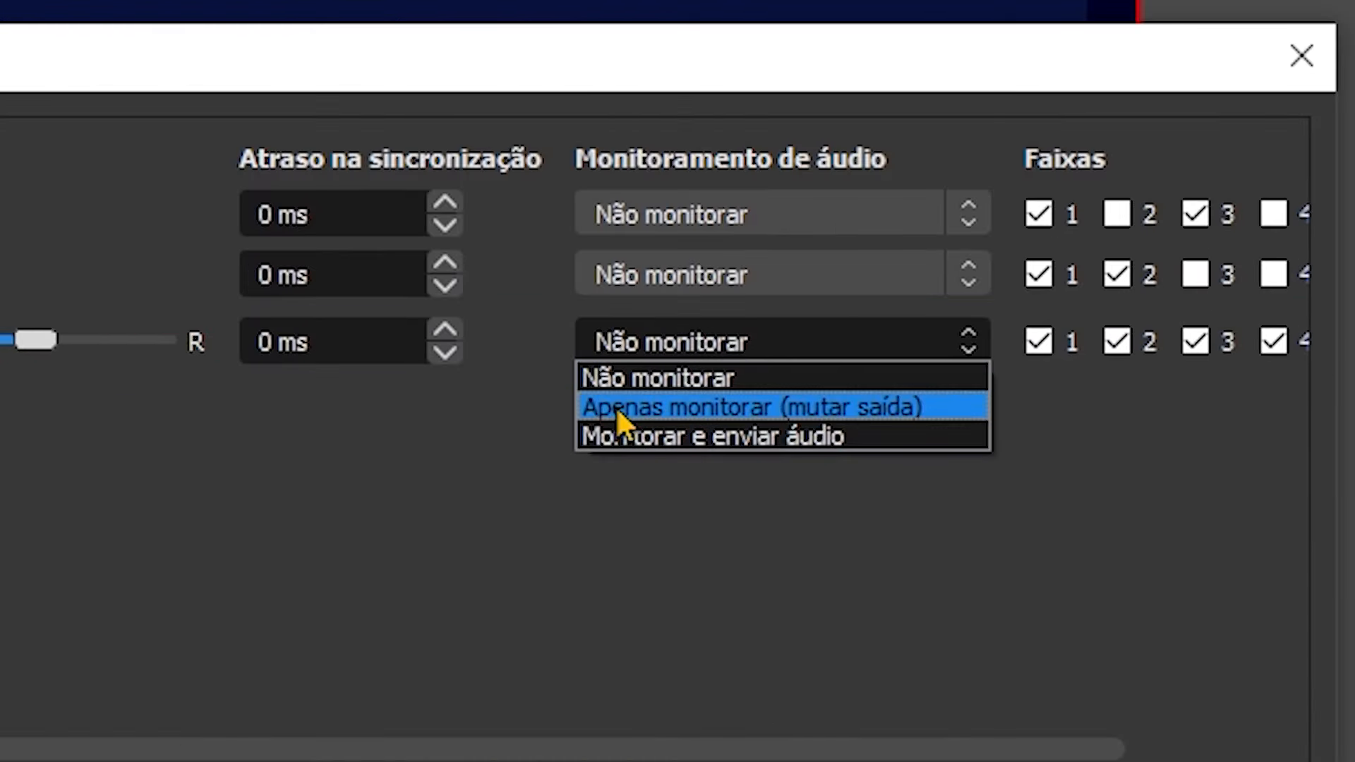
left_click(840, 435)
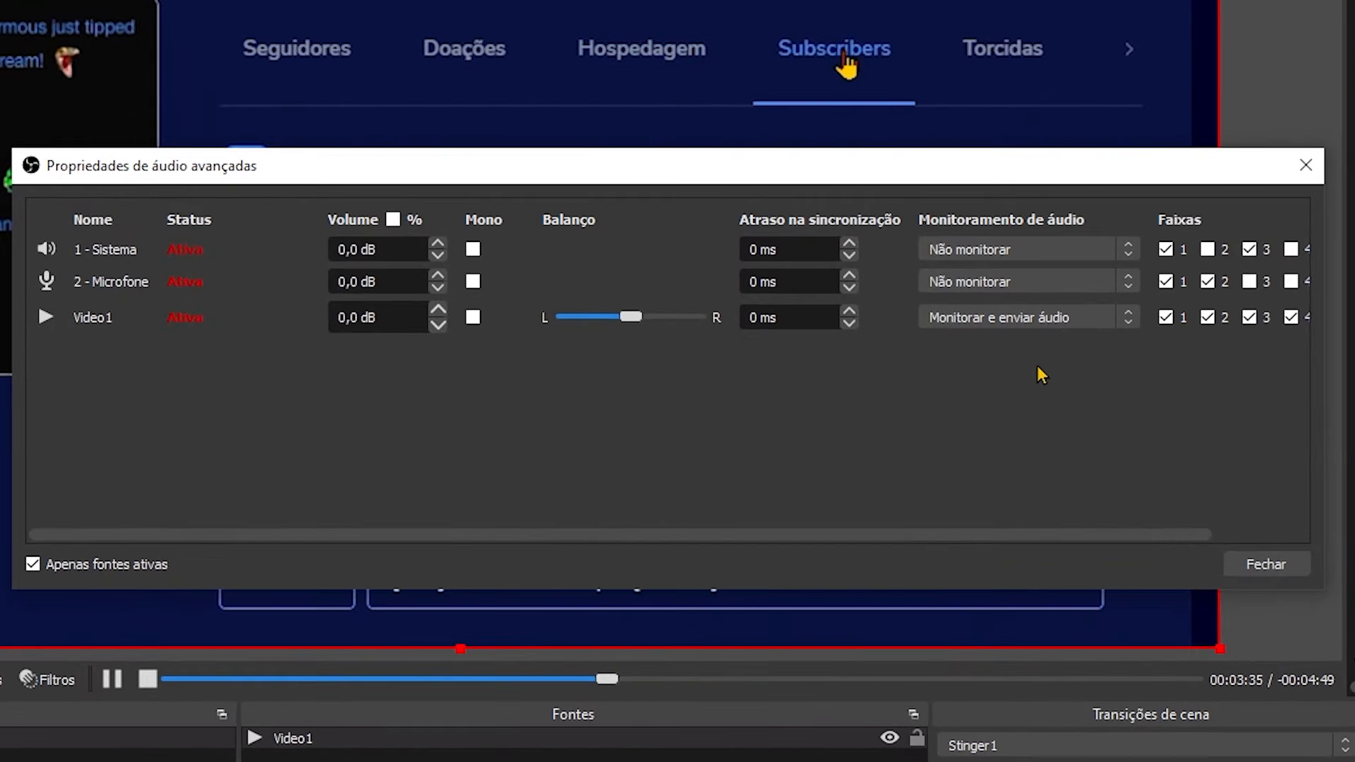
- Try Apenas monitorar (mutar saída) as Video1's monitoring mode, return it to Não monitorar, and close the advanced audio properties
left_click(986, 326)
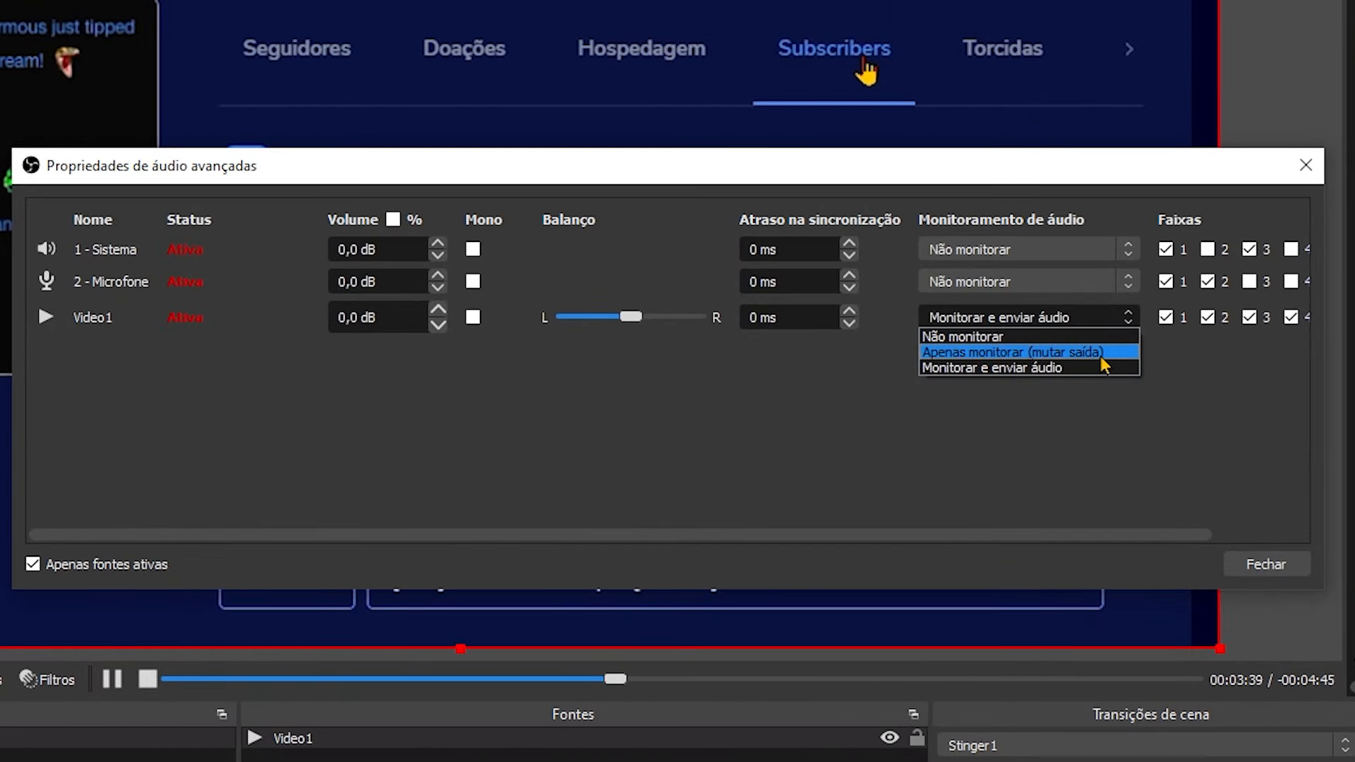
left_click(1063, 356)
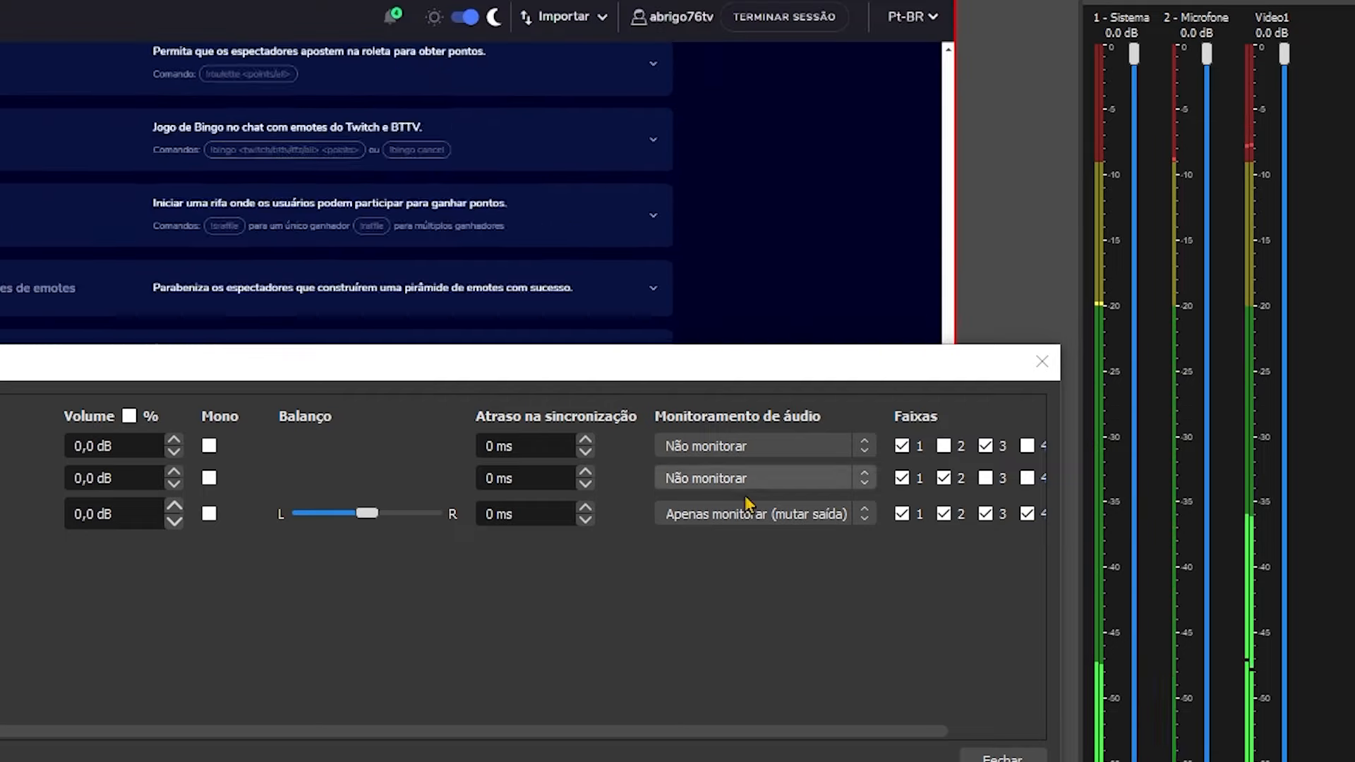
left_click(772, 521)
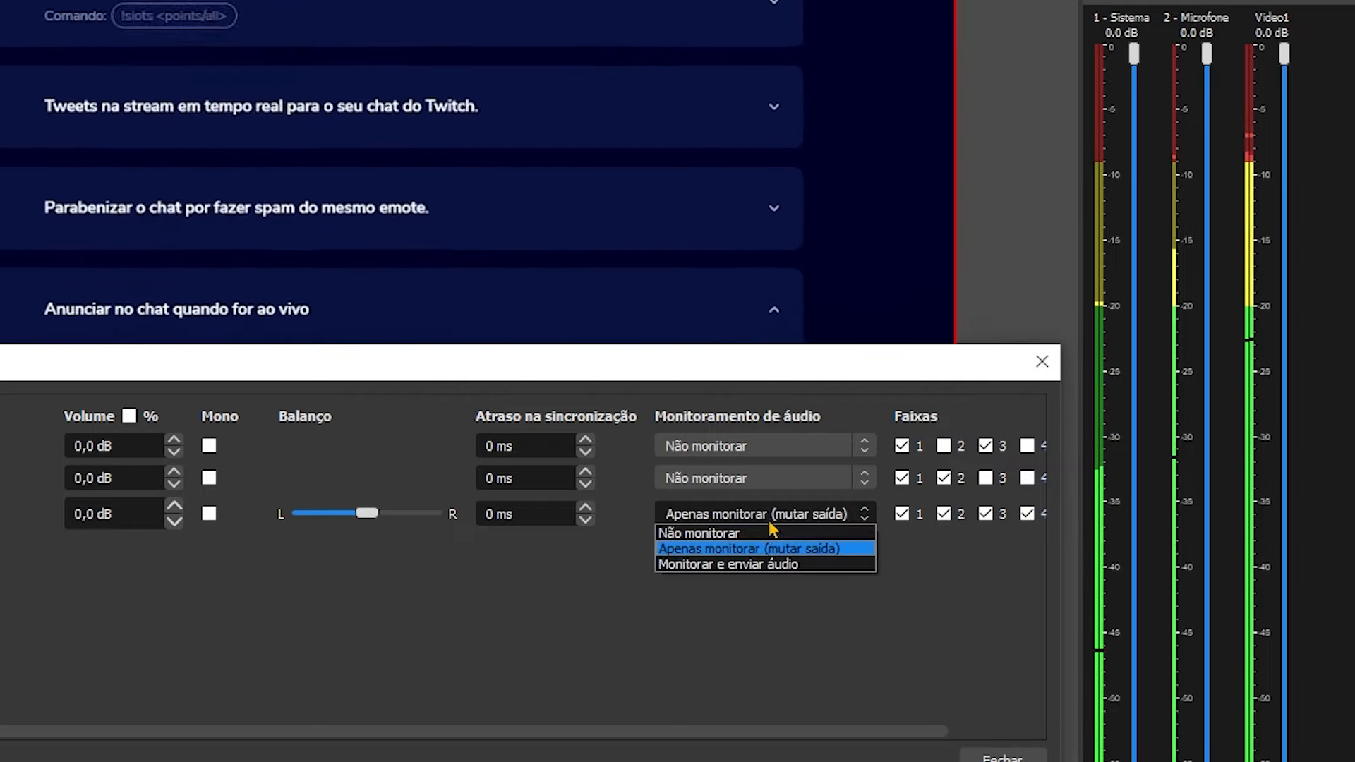
left_click(728, 535)
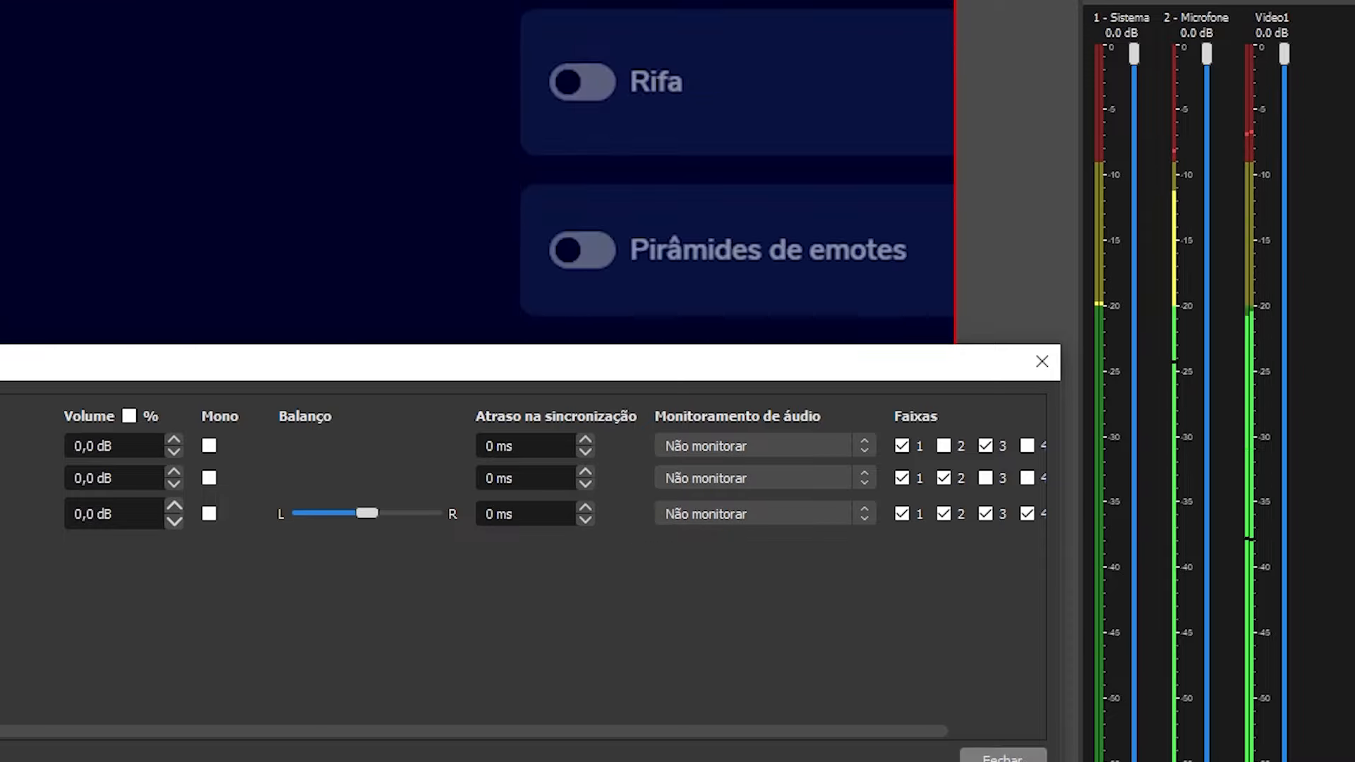
left_click(1003, 758)
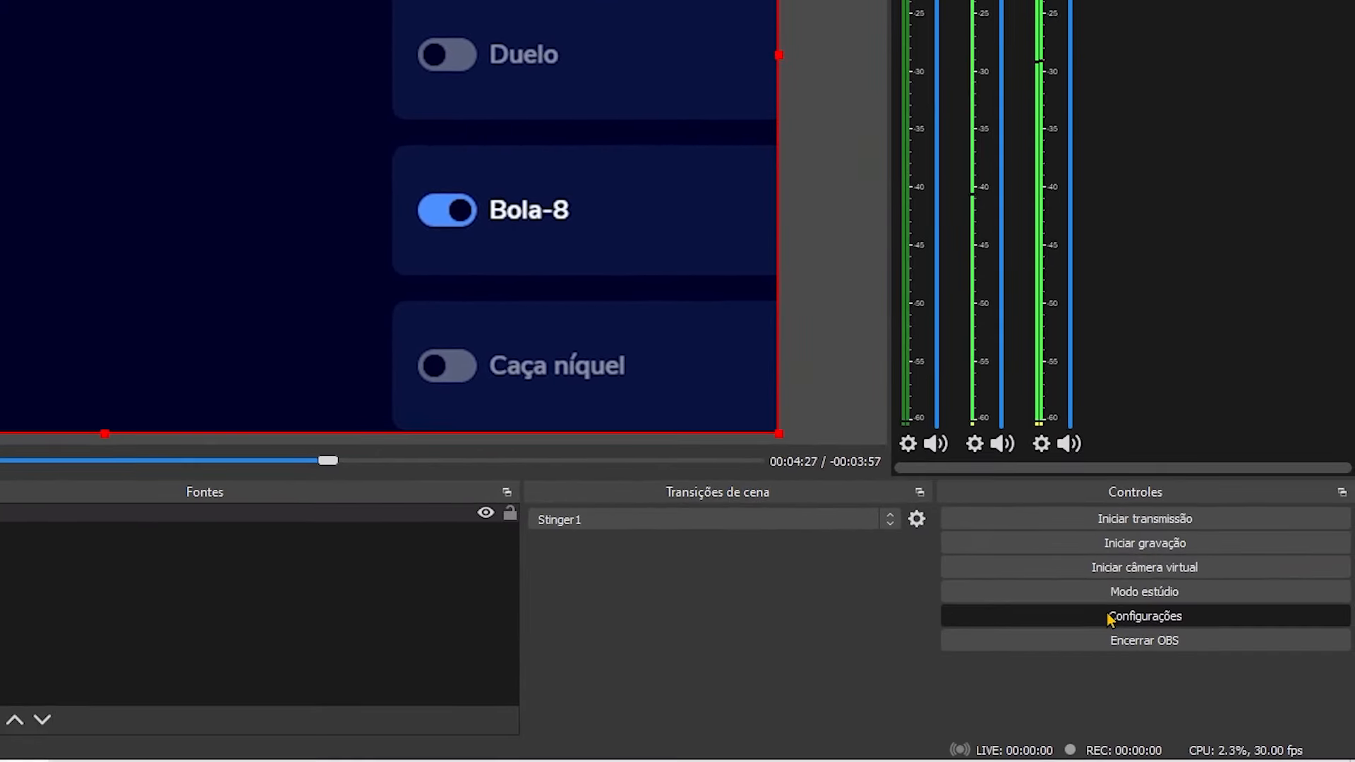
- Check the audio track selection for streaming in the output settings, then close the settings
left_click(1110, 618)
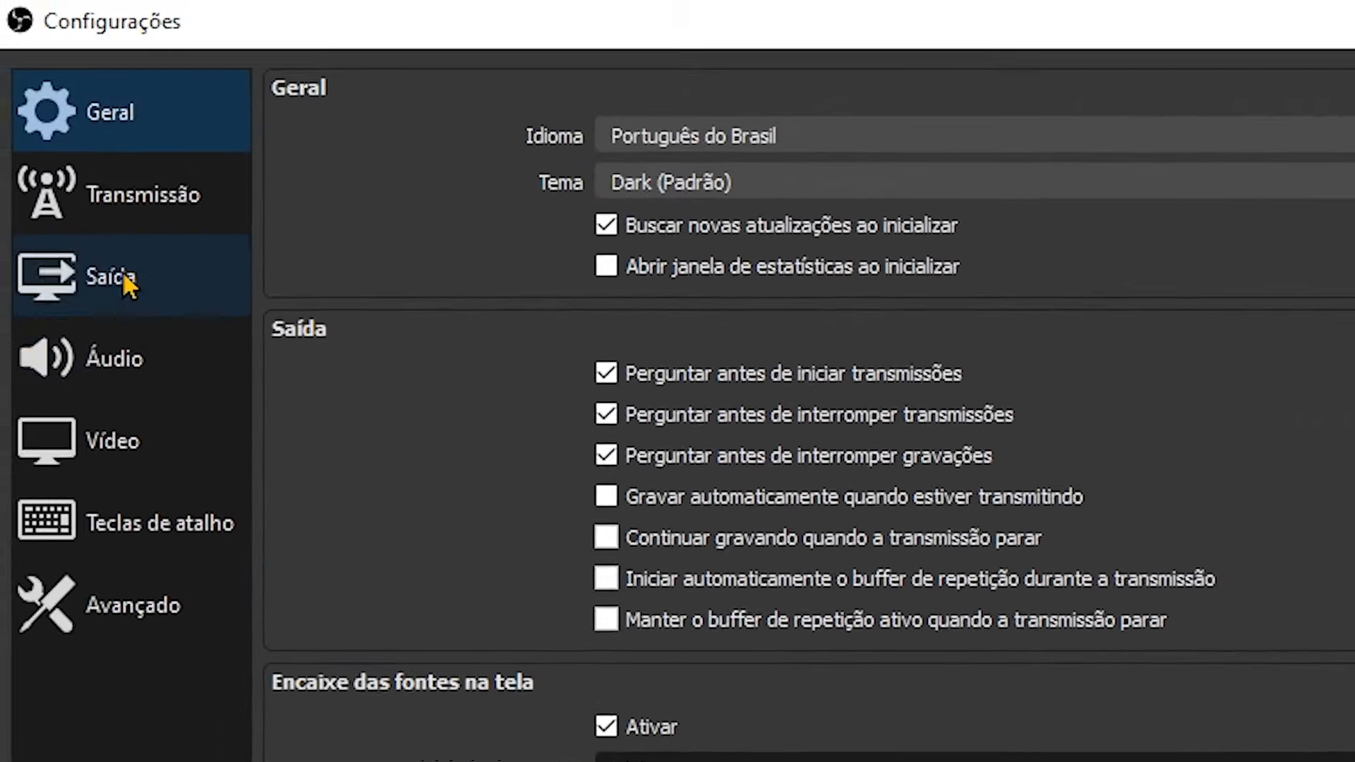
left_click(100, 237)
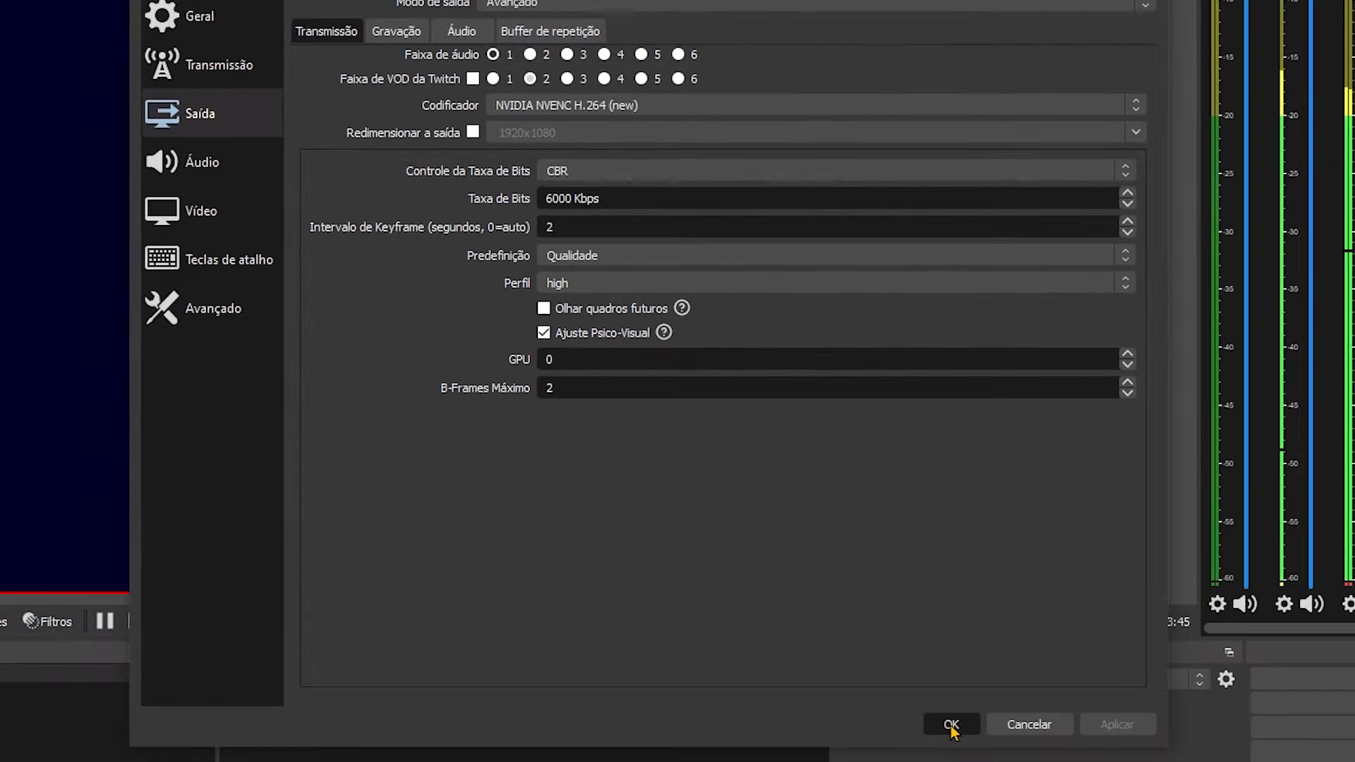
left_click(945, 725)
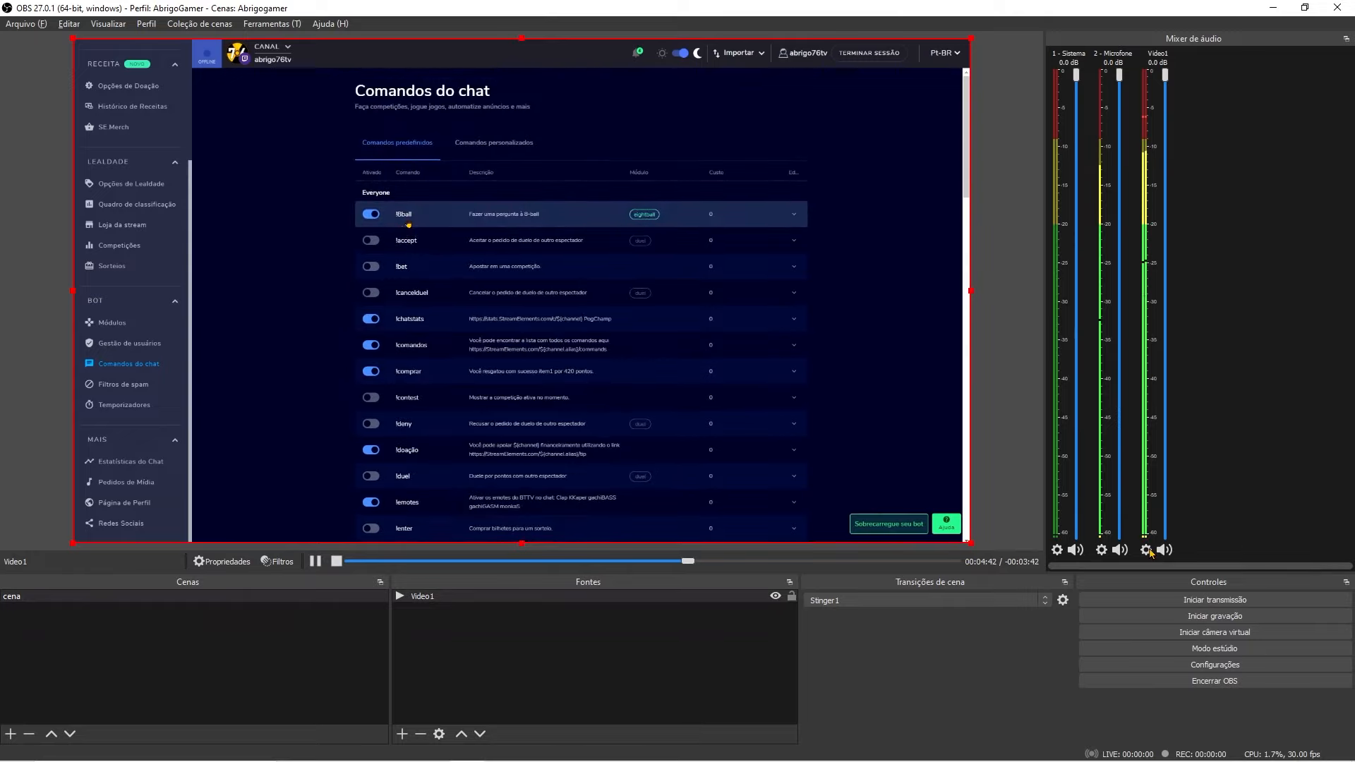
- Reopen the advanced audio properties from the Video1 channel and choose Monitorar e enviar áudio as its monitoring mode
left_click(1146, 551)
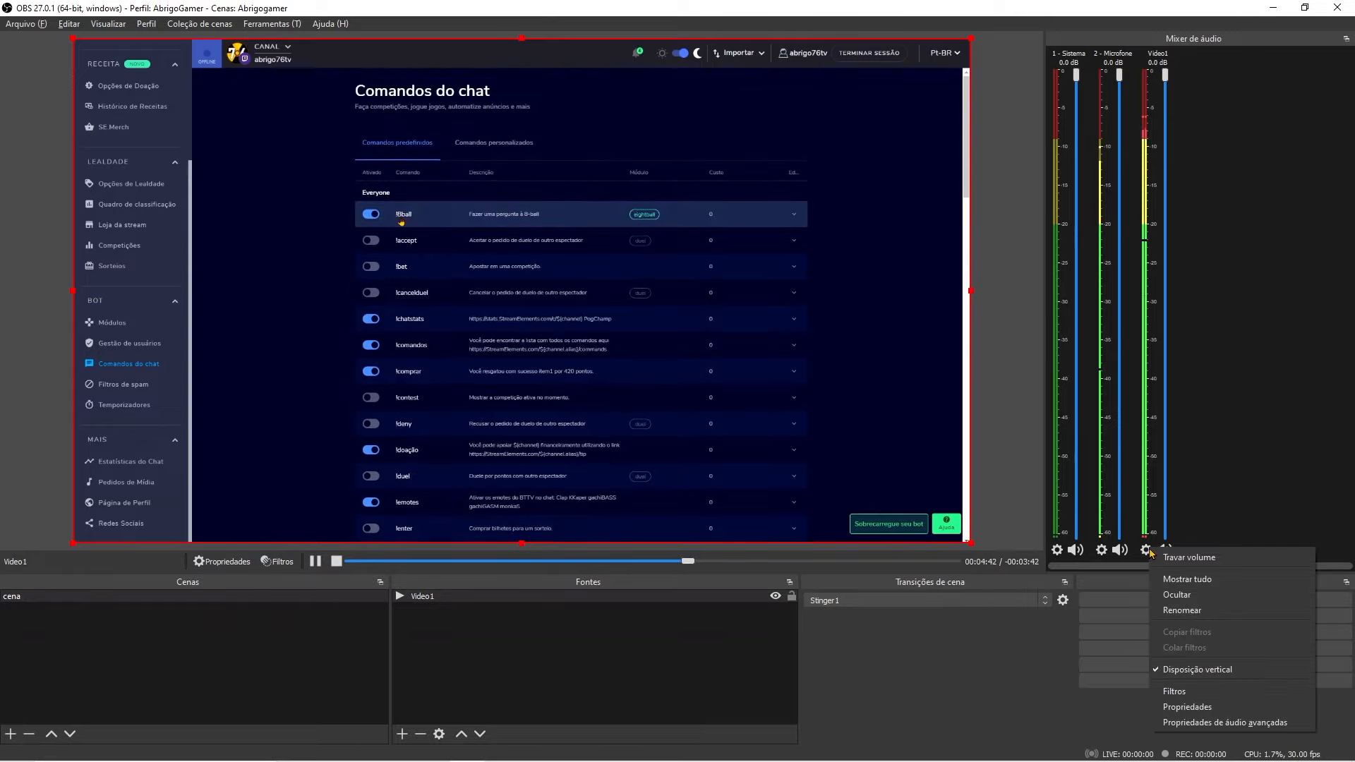
left_click(1220, 723)
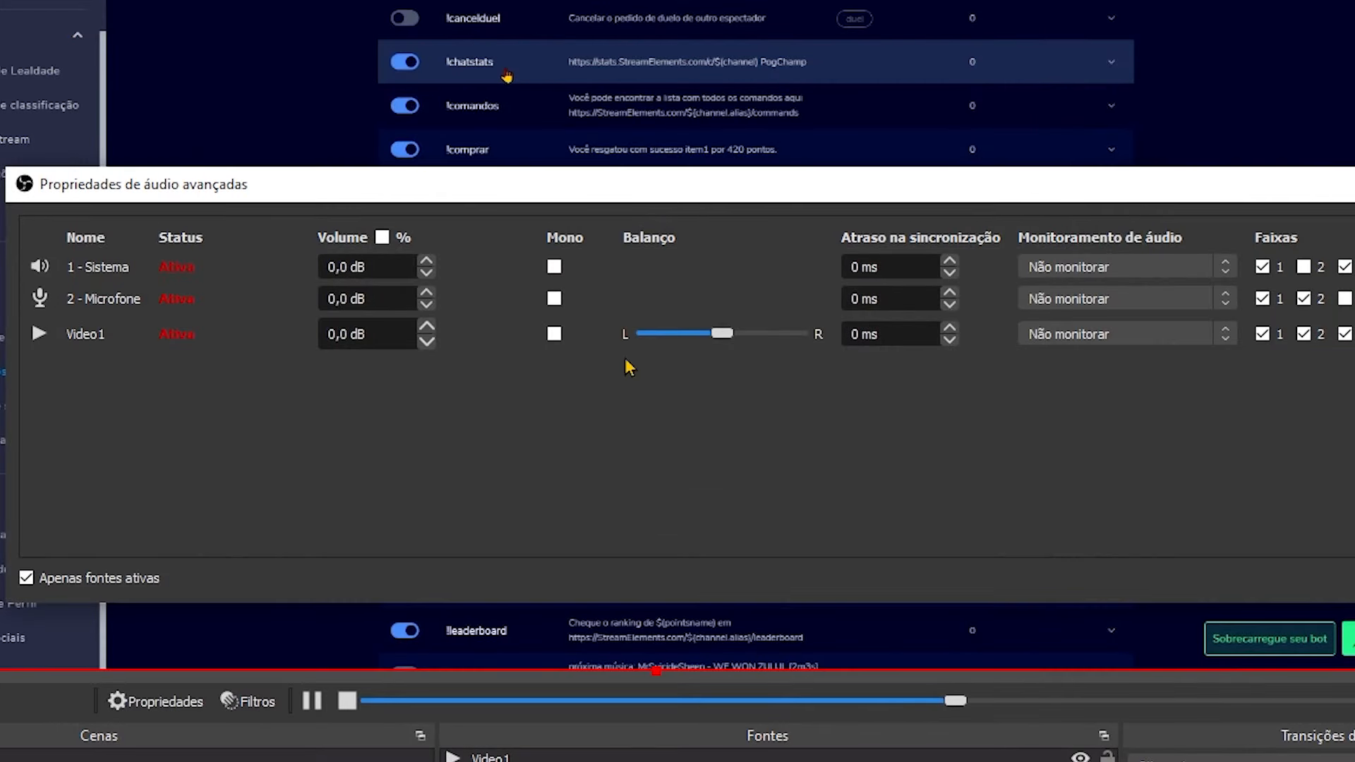
left_click(1126, 332)
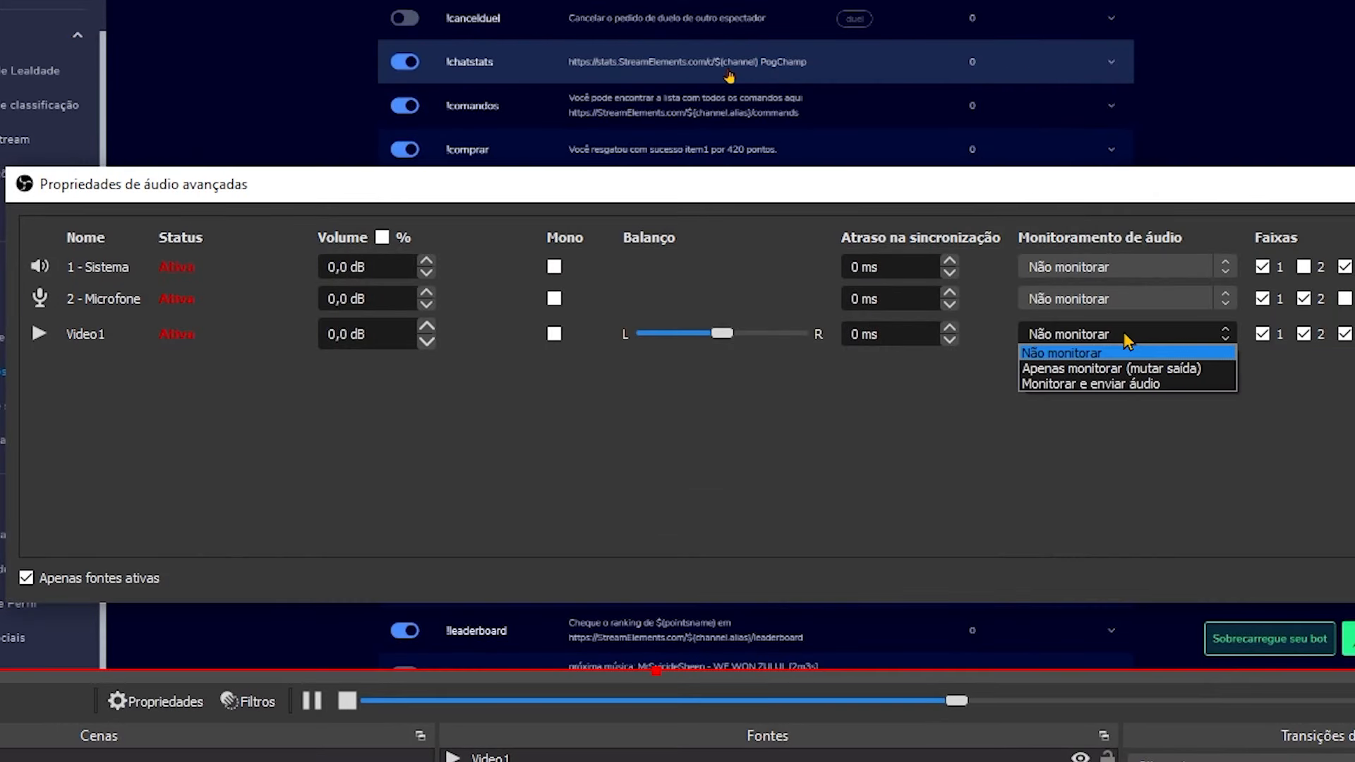
left_click(1087, 388)
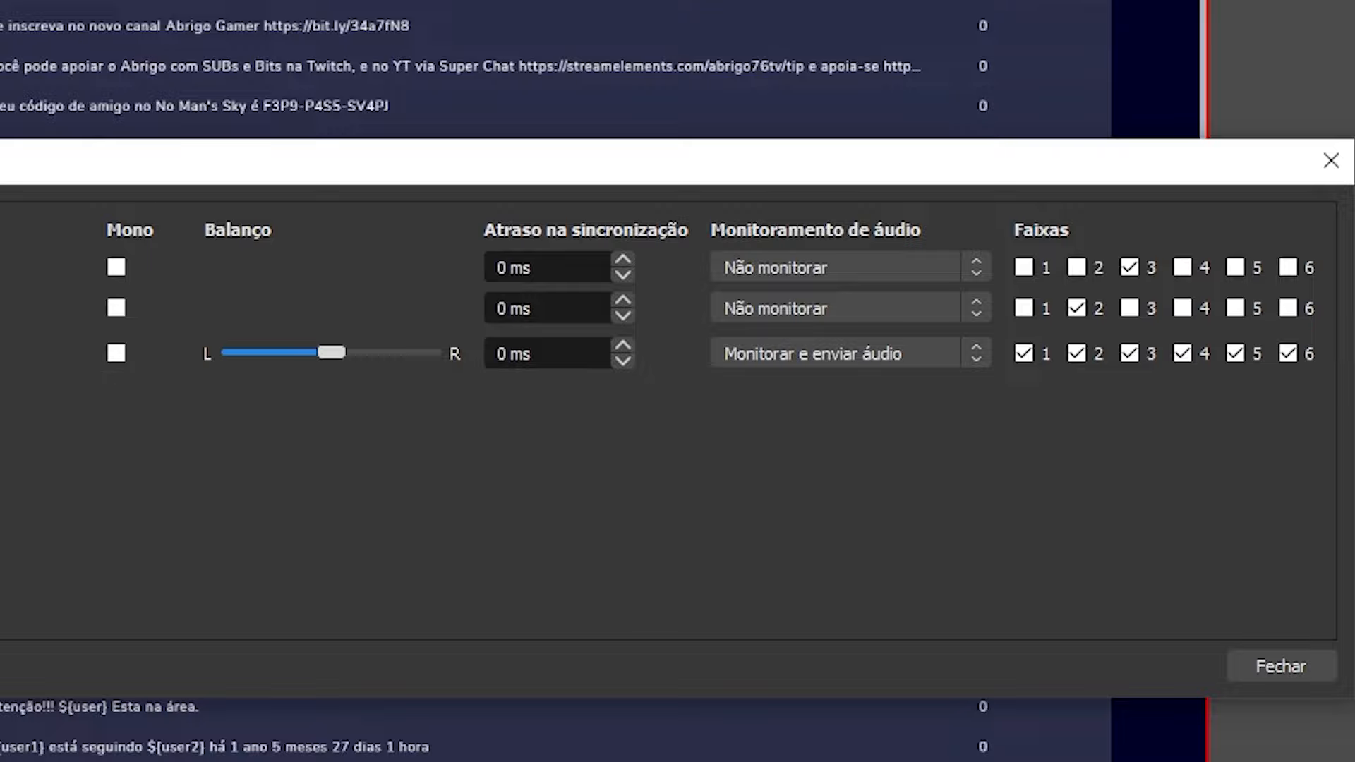
- Remove the microphone from audio track 2 and leave Video1 assigned only to track 1
left_click(1078, 308)
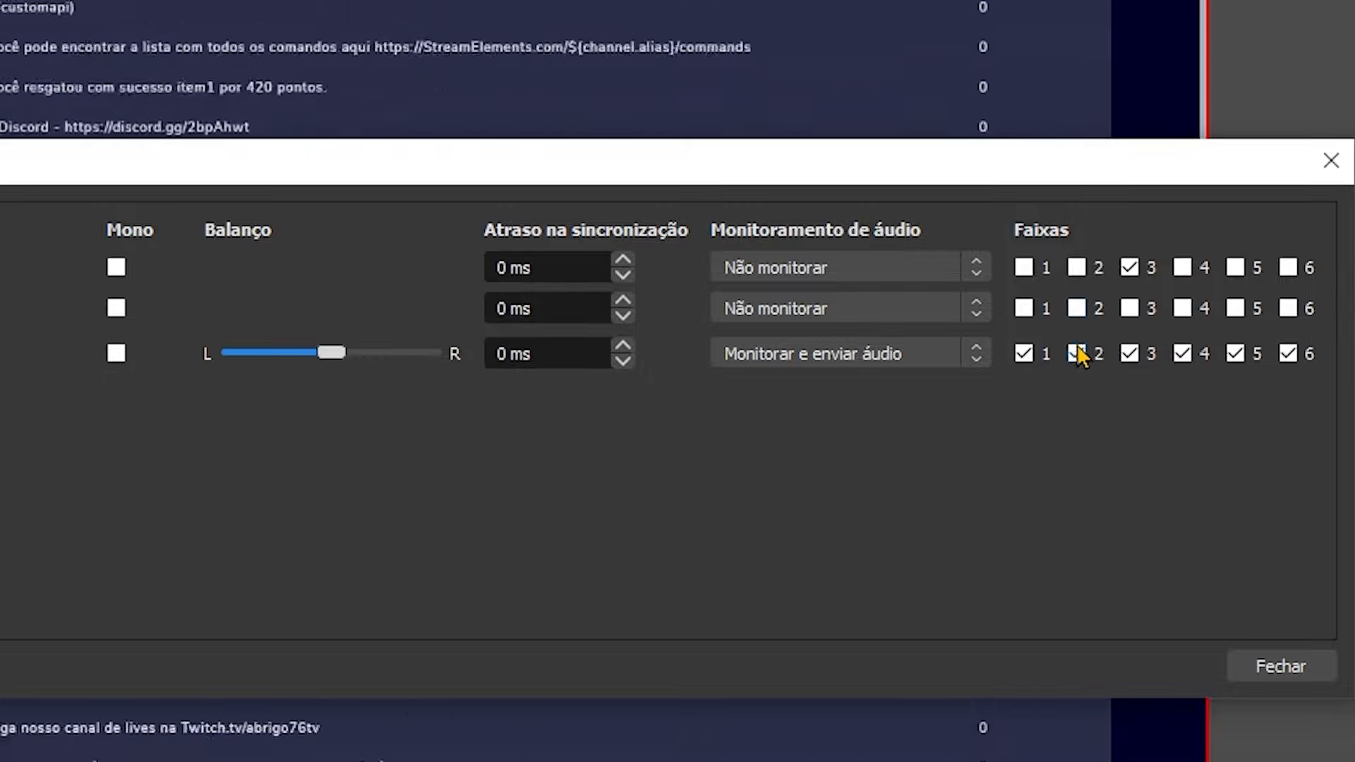
left_click(1078, 353)
left_click(1125, 357)
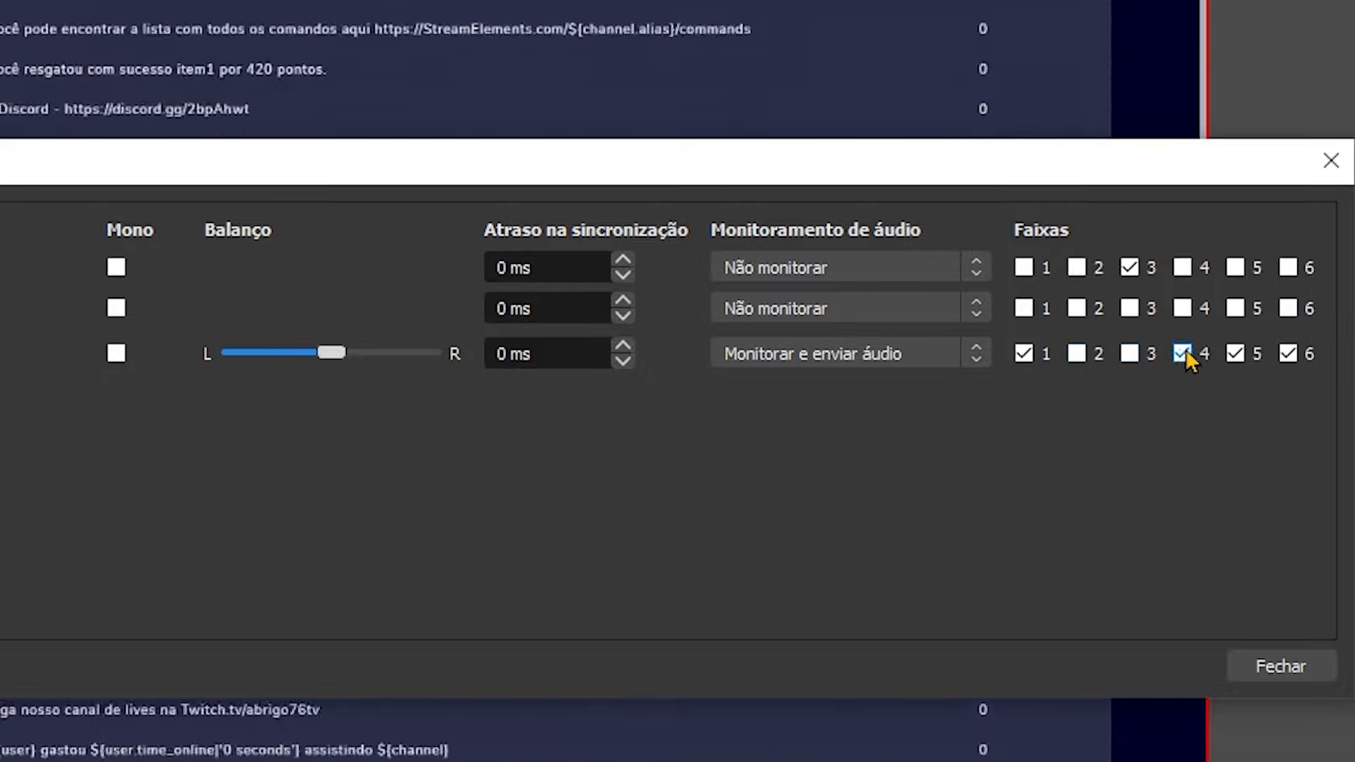
left_click(1185, 351)
left_click(1234, 354)
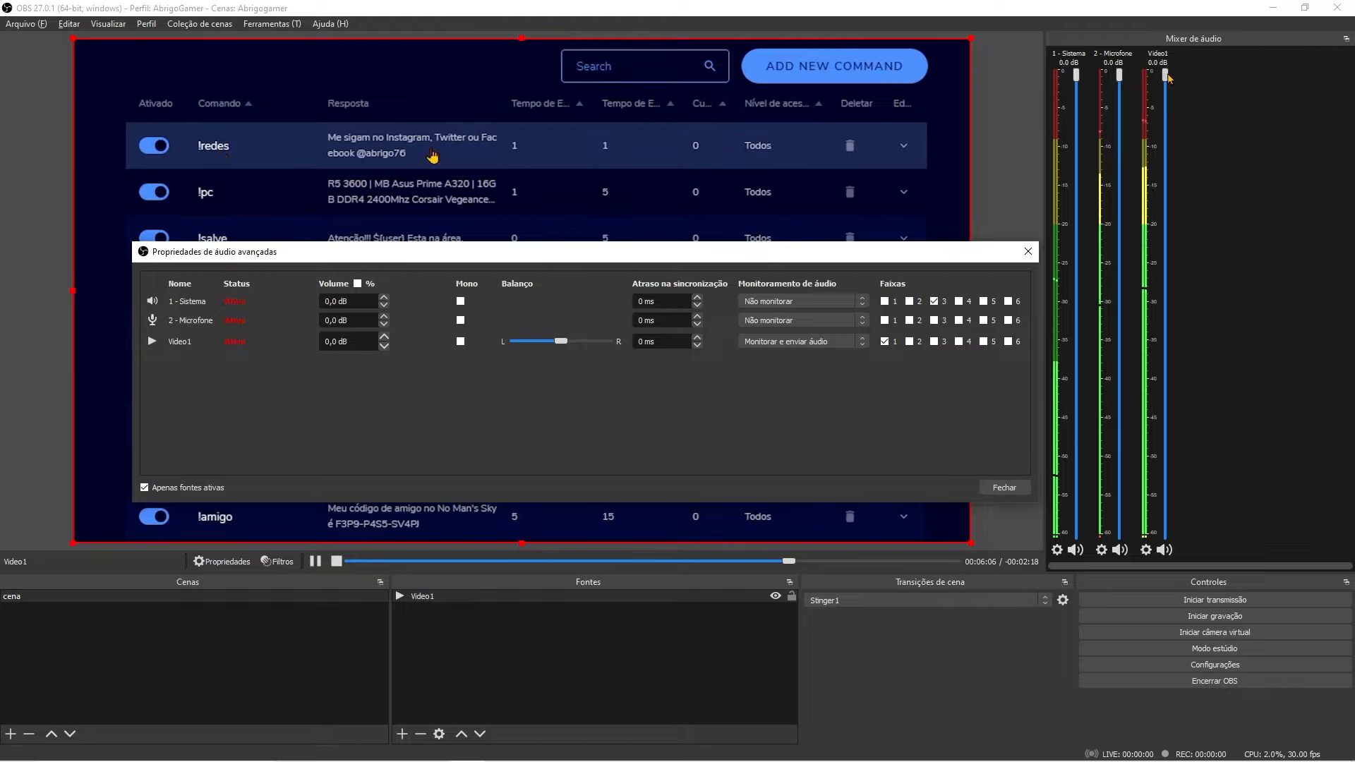
left_click_drag(1165, 75, 1177, 348)
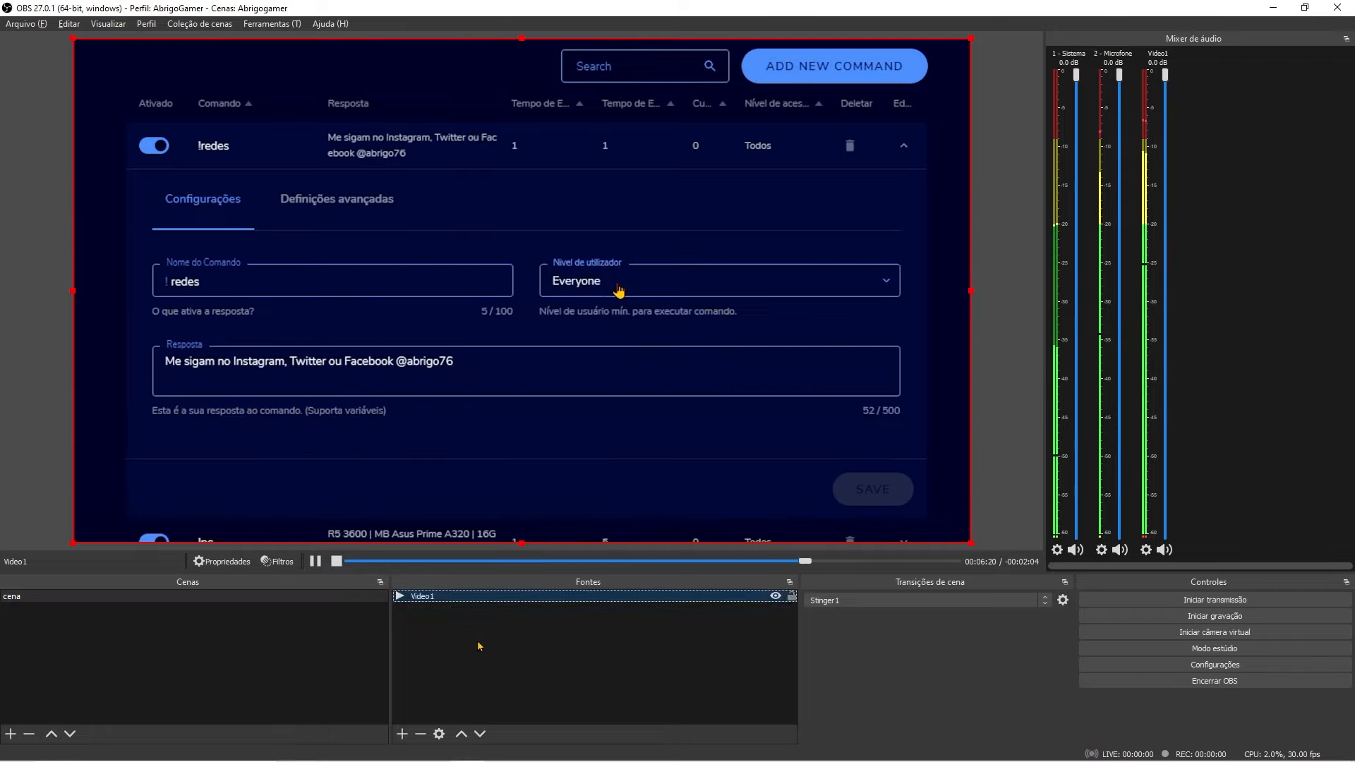
- Hide the Video1 source and add a new VLC video source to the scene under its default name
right_click(478, 641)
left_click(775, 597)
right_click(547, 631)
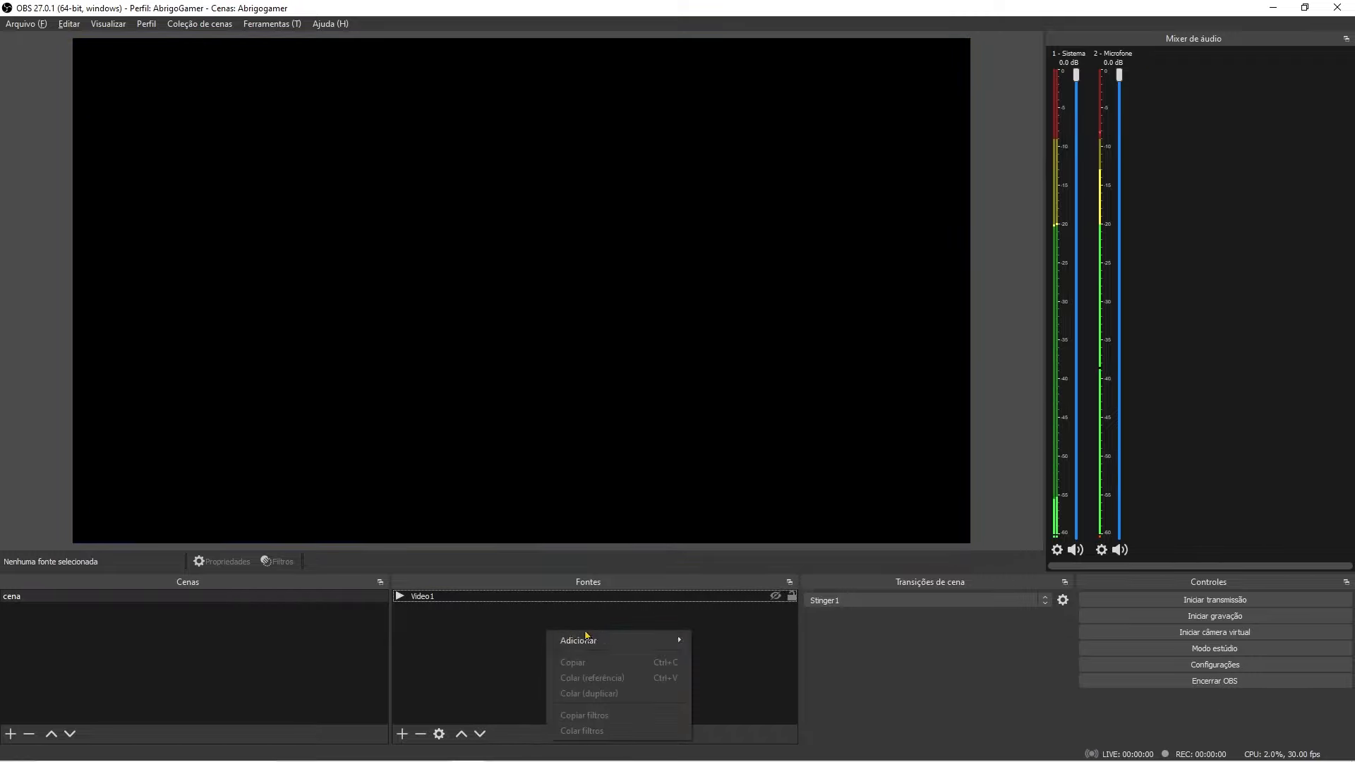
mouse_move(689, 638)
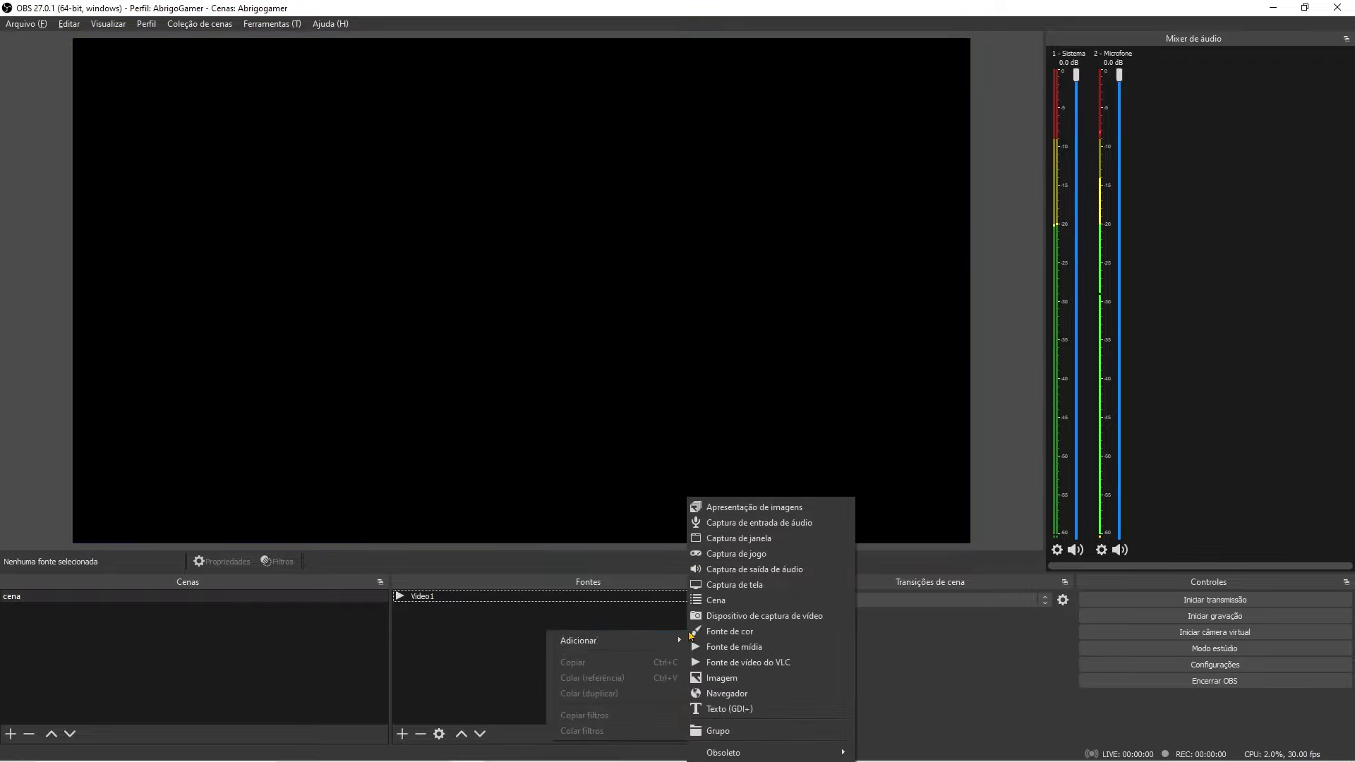
left_click(743, 664)
left_click(713, 484)
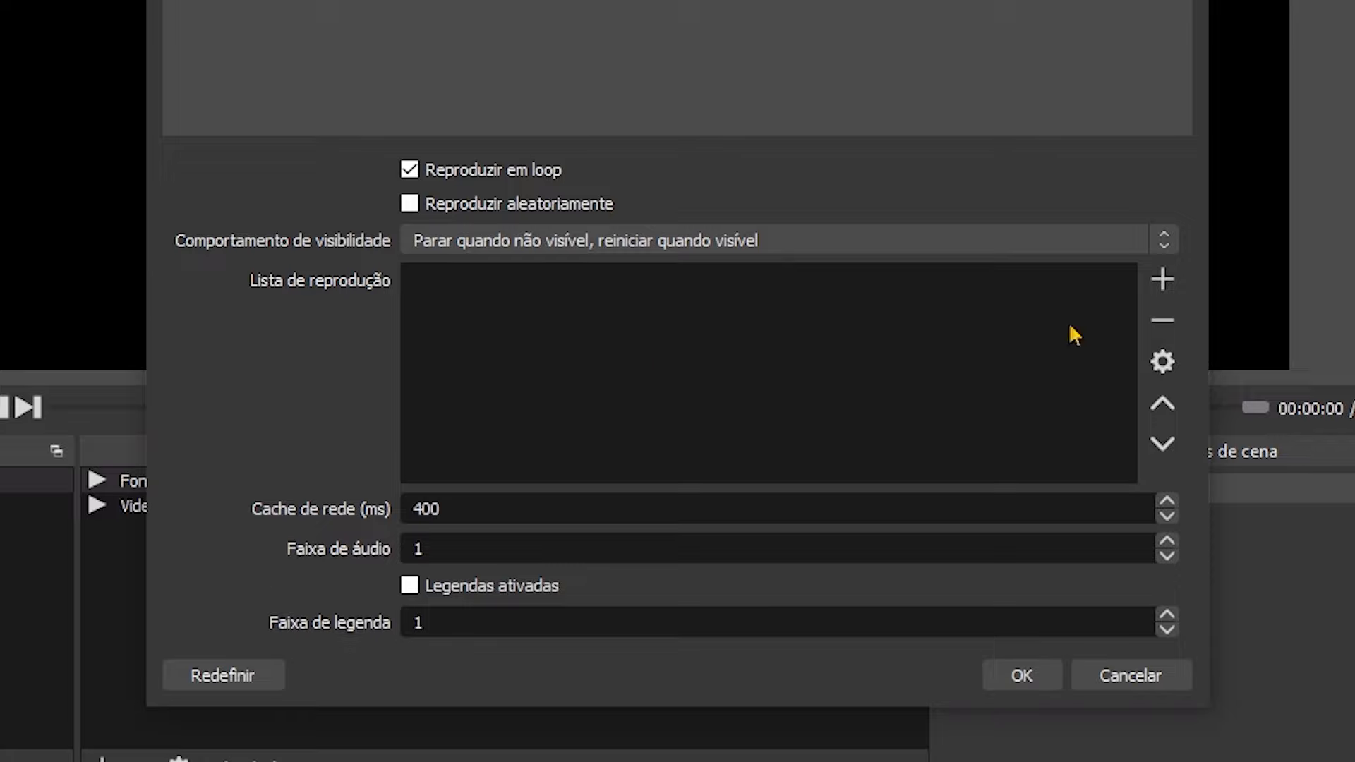
- Add the six MP4 videos in the Chat Bot folder to the VLC source's playlist and confirm its properties
left_click(1162, 280)
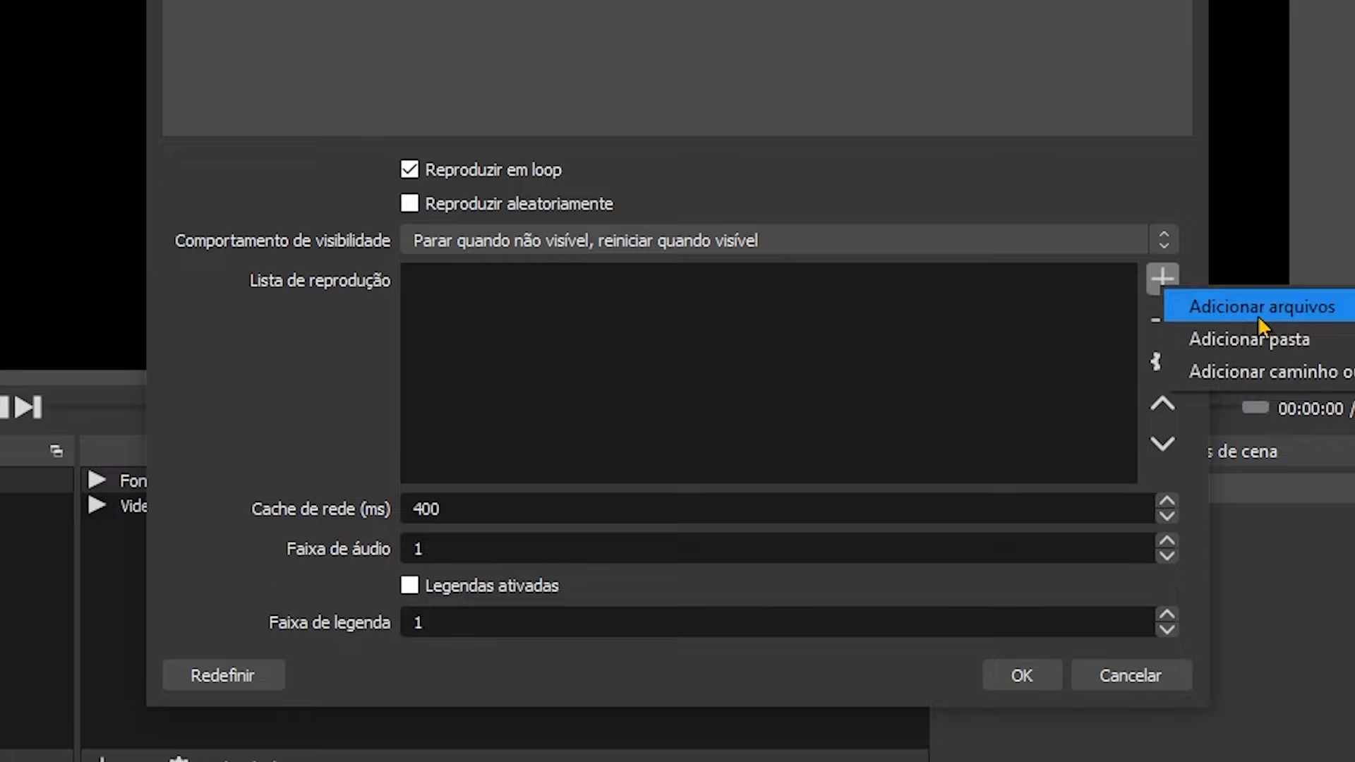
left_click(1193, 311)
left_click_drag(896, 206, 1300, 142)
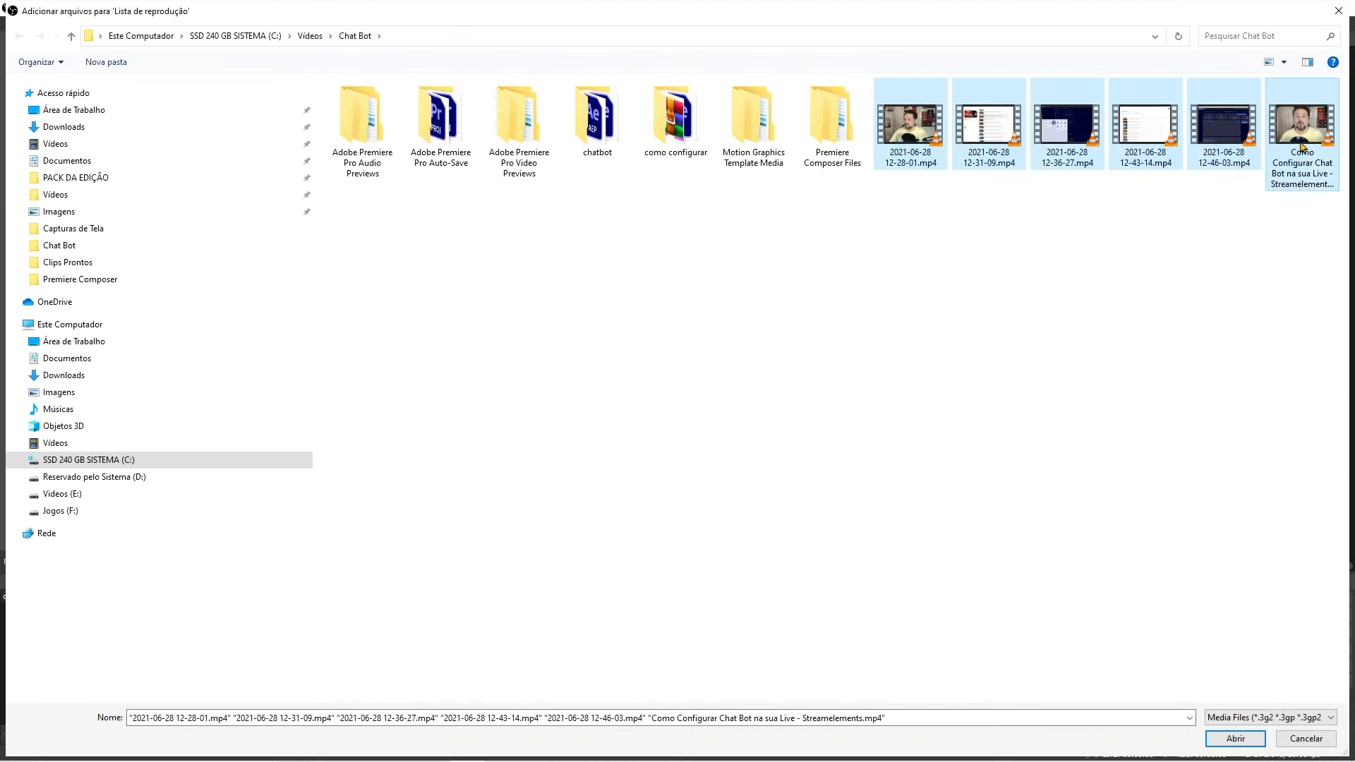
left_click(1235, 738)
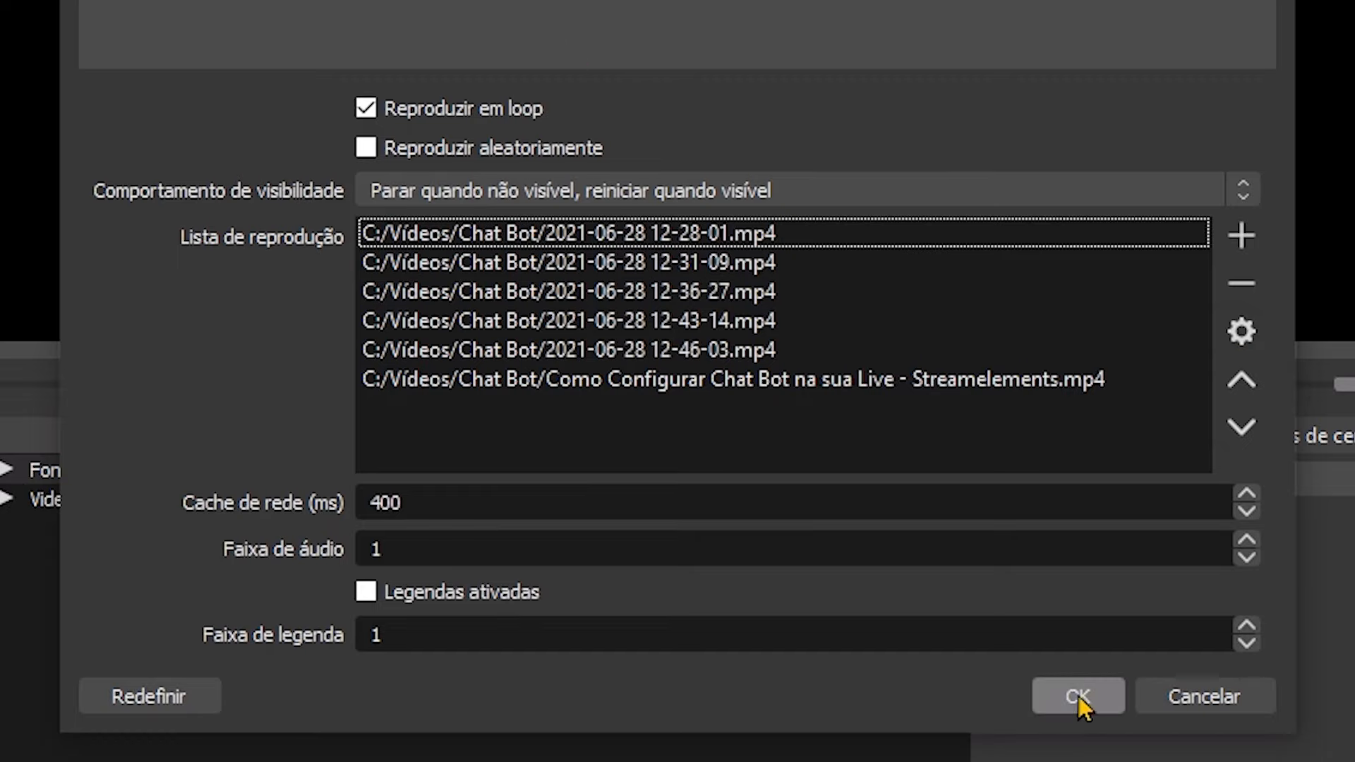
left_click(1097, 701)
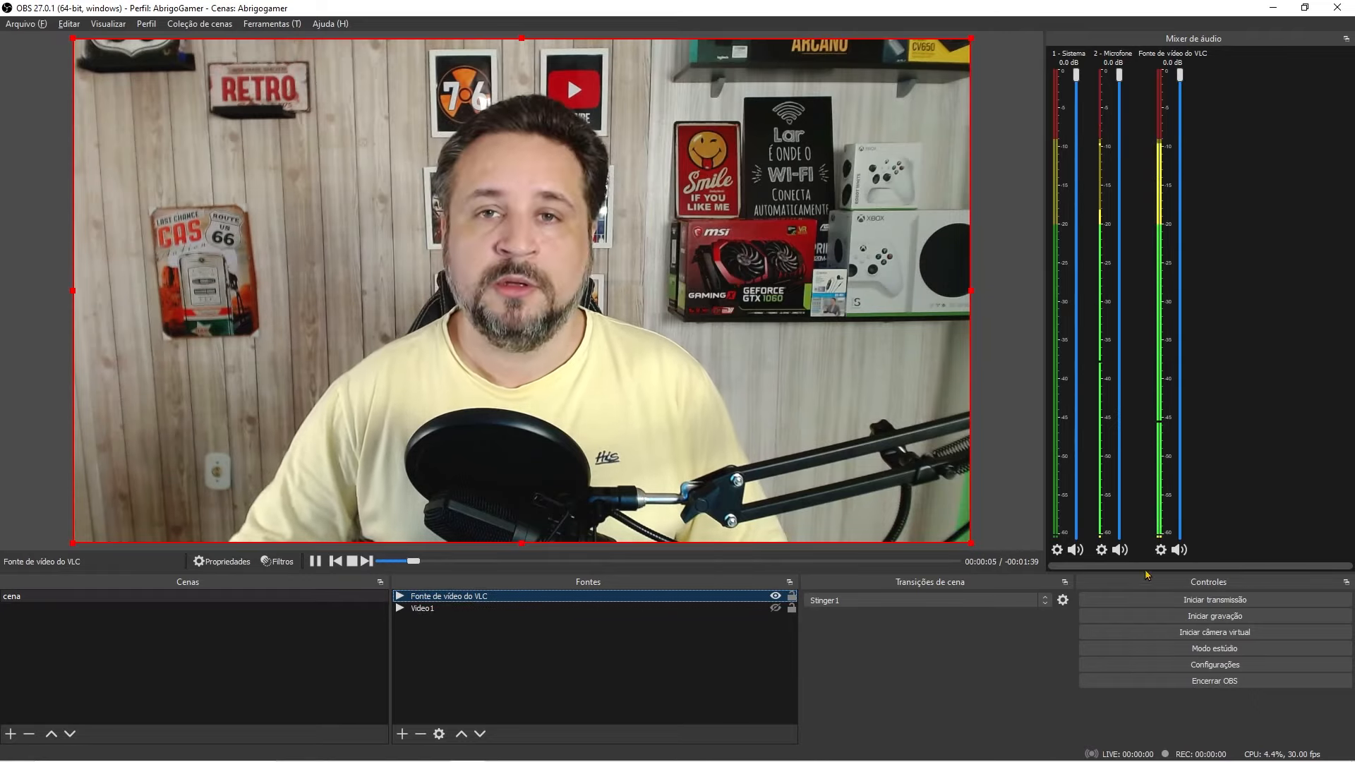
- Remove the VLC video source from audio tracks 2, 3 and 4 in the advanced audio properties and close them
left_click(1162, 551)
left_click(1214, 718)
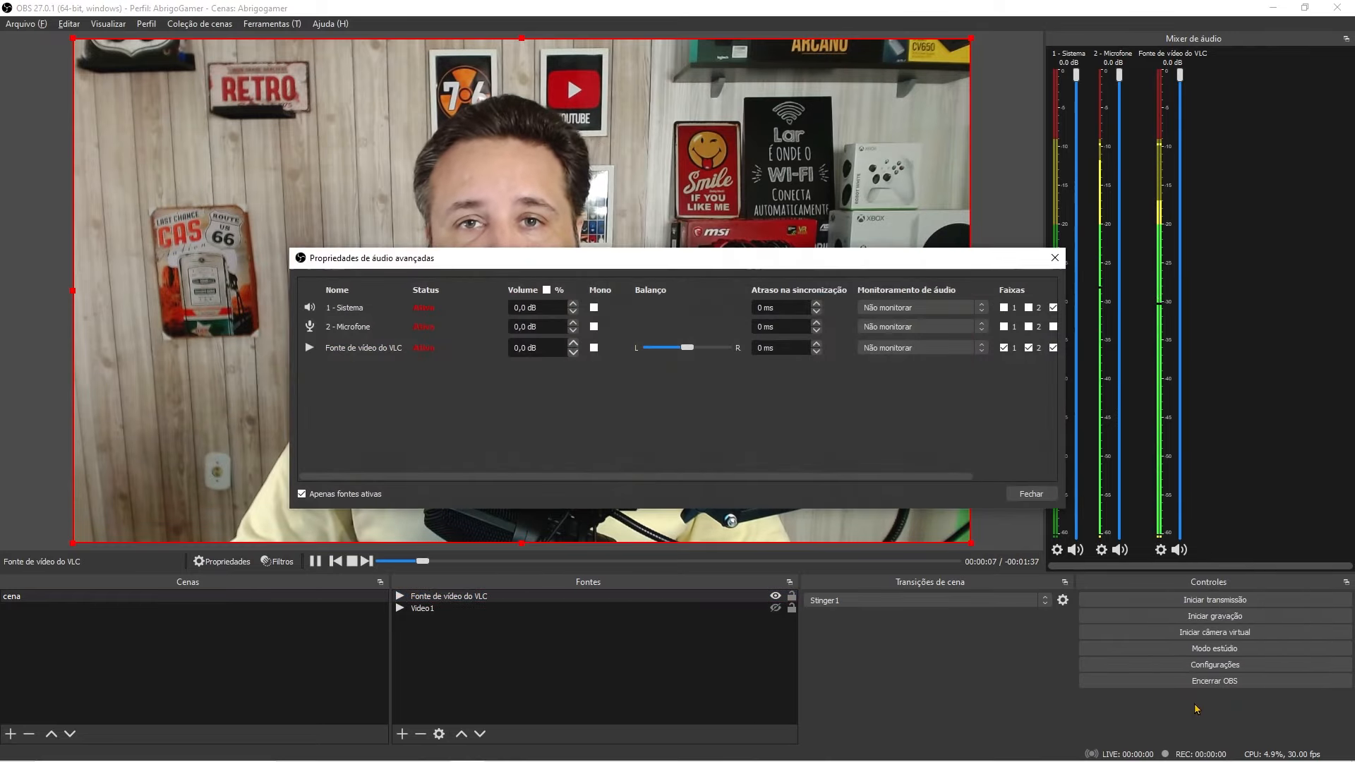
left_click(937, 348)
left_click(961, 348)
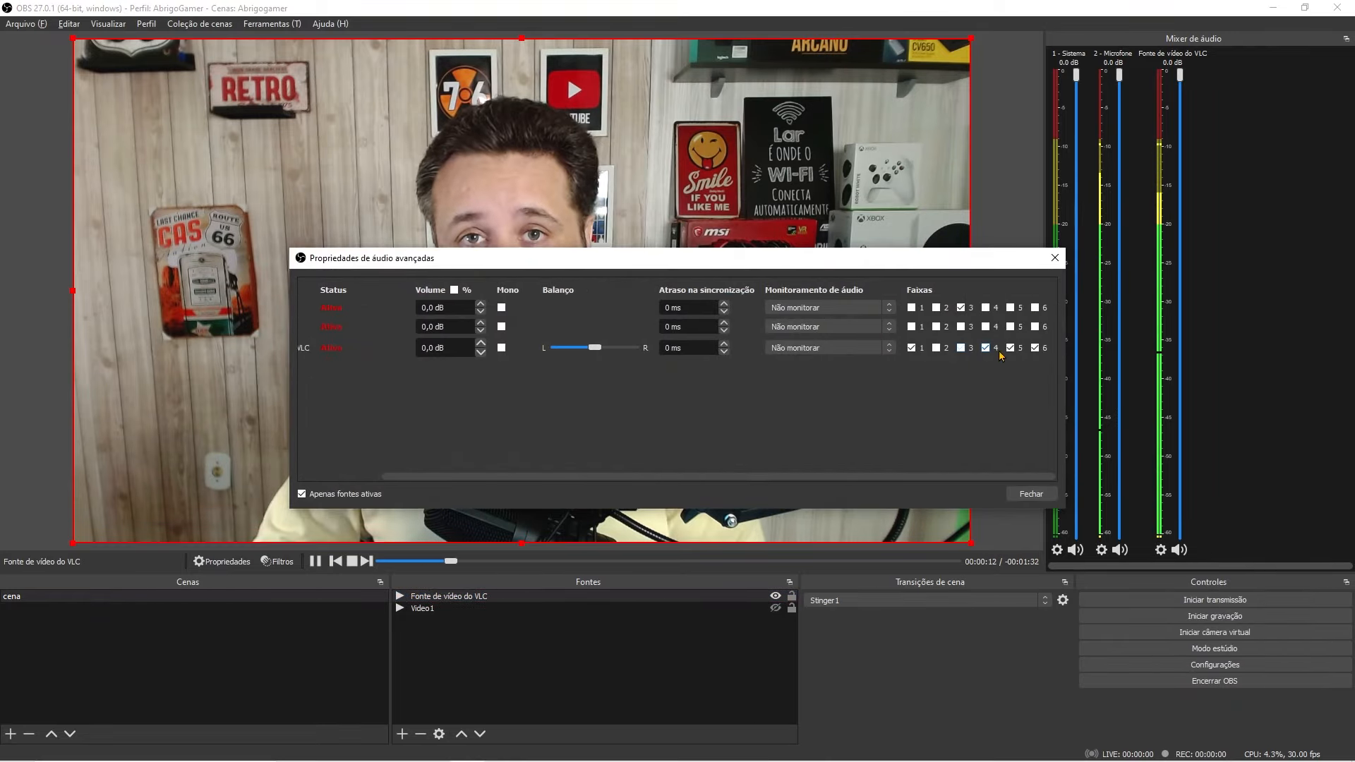
left_click(986, 348)
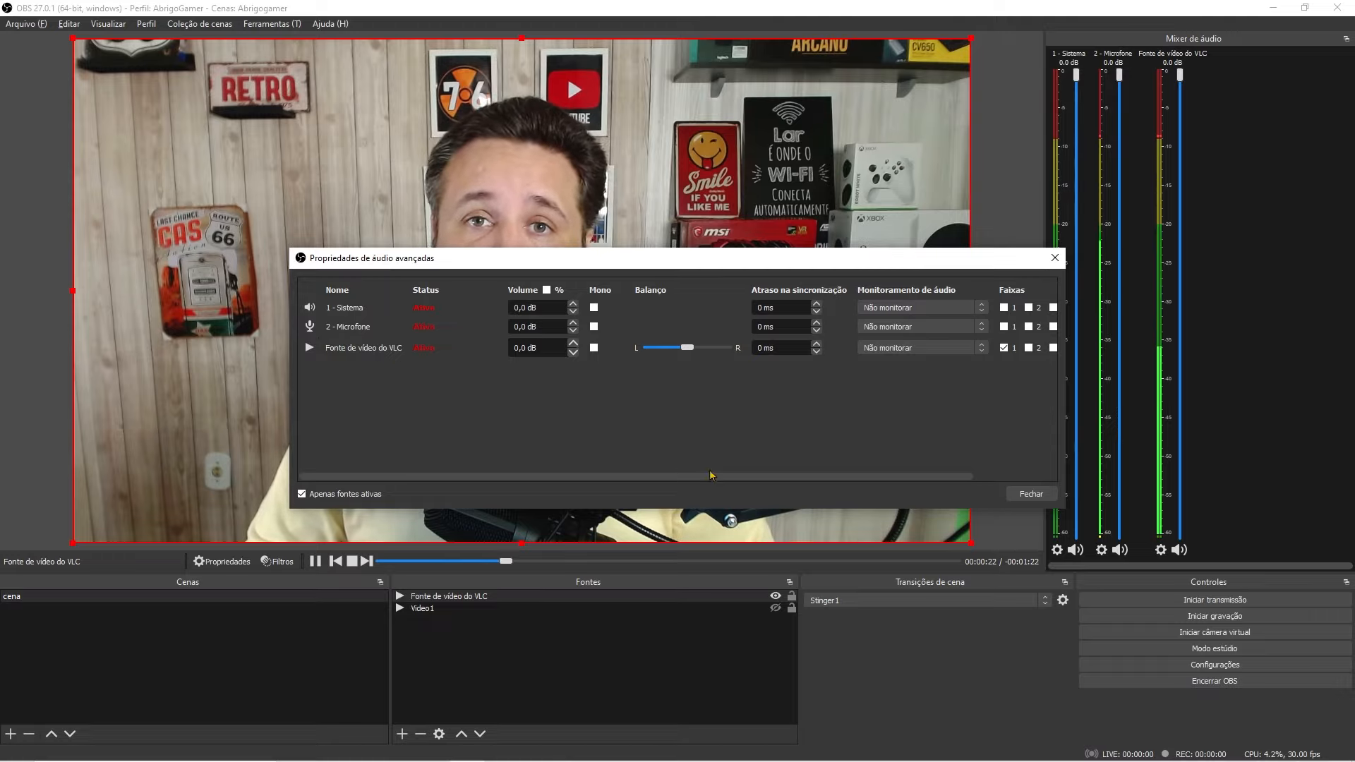
left_click(1032, 494)
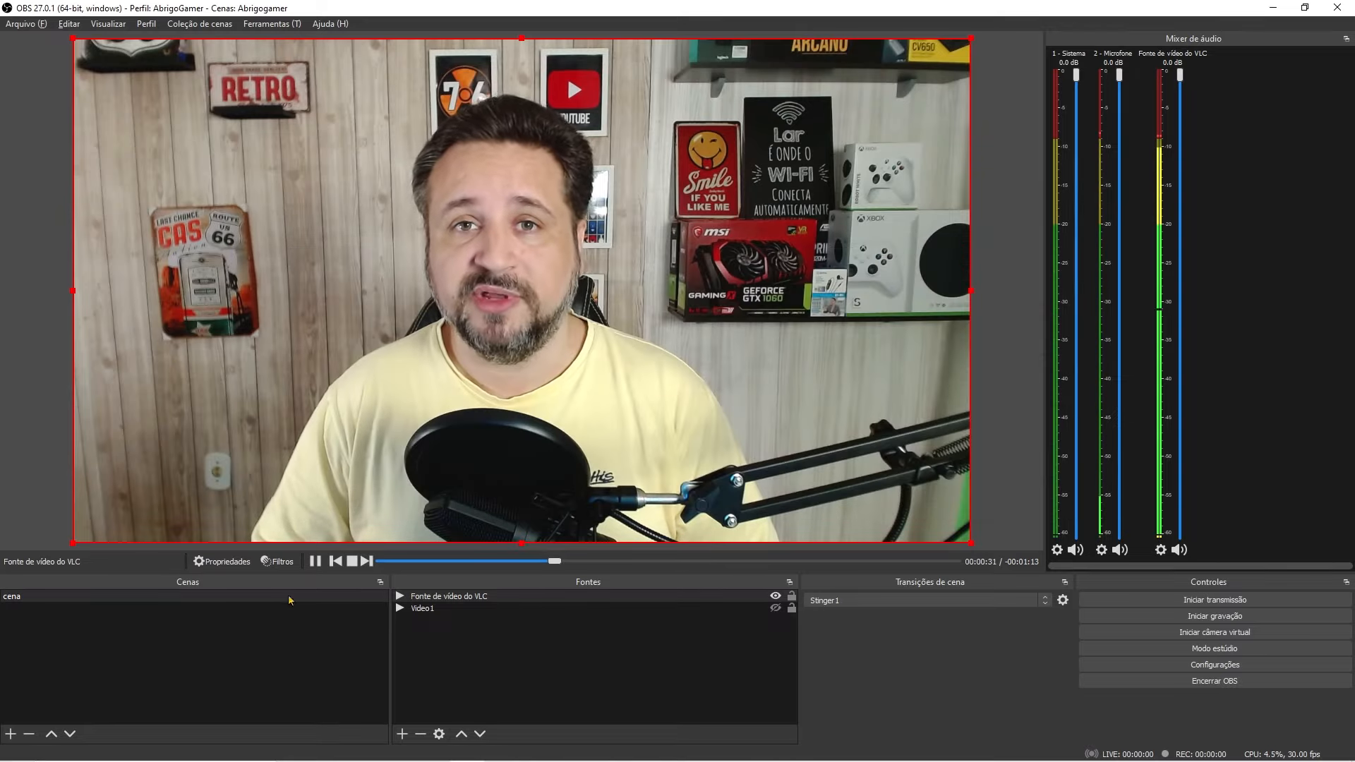
- Skip forward four videos in the VLC video source's playlist
left_click(366, 561)
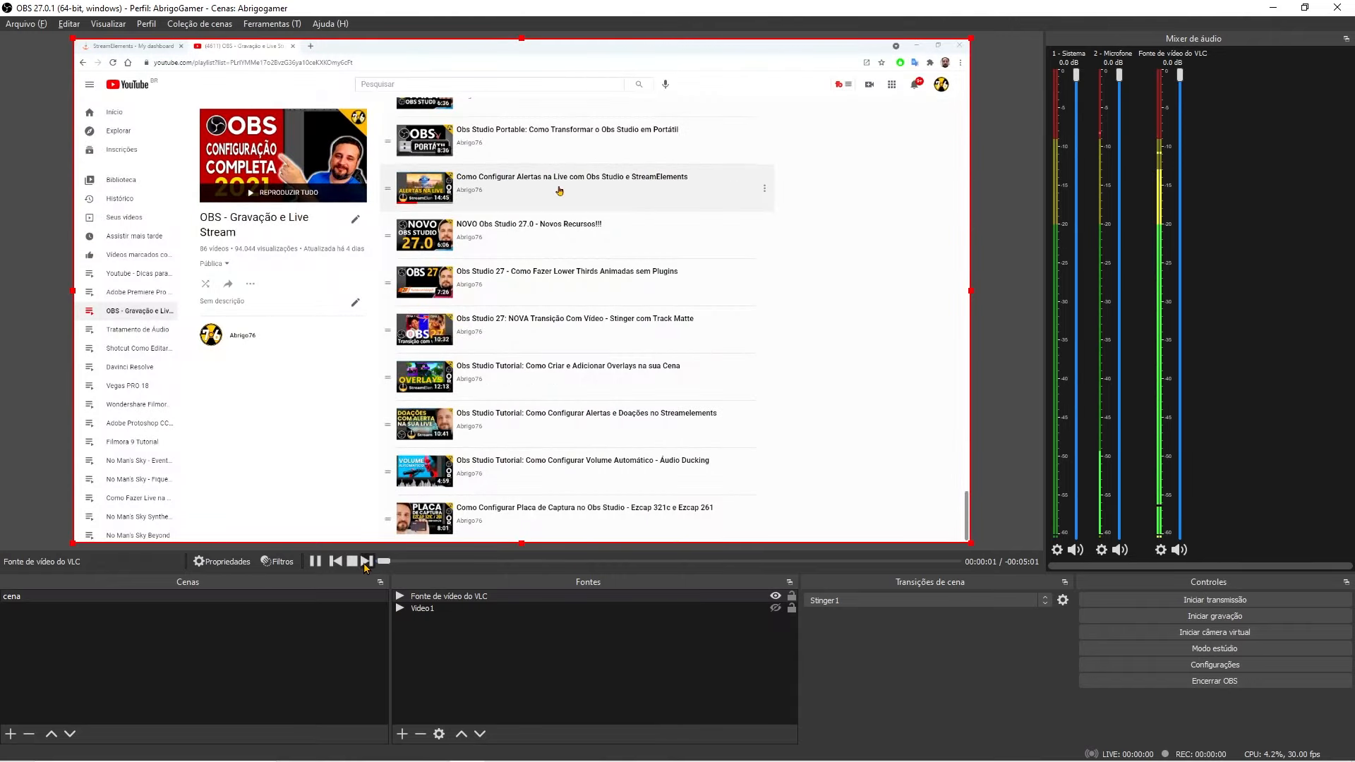
left_click(367, 561)
left_click(366, 561)
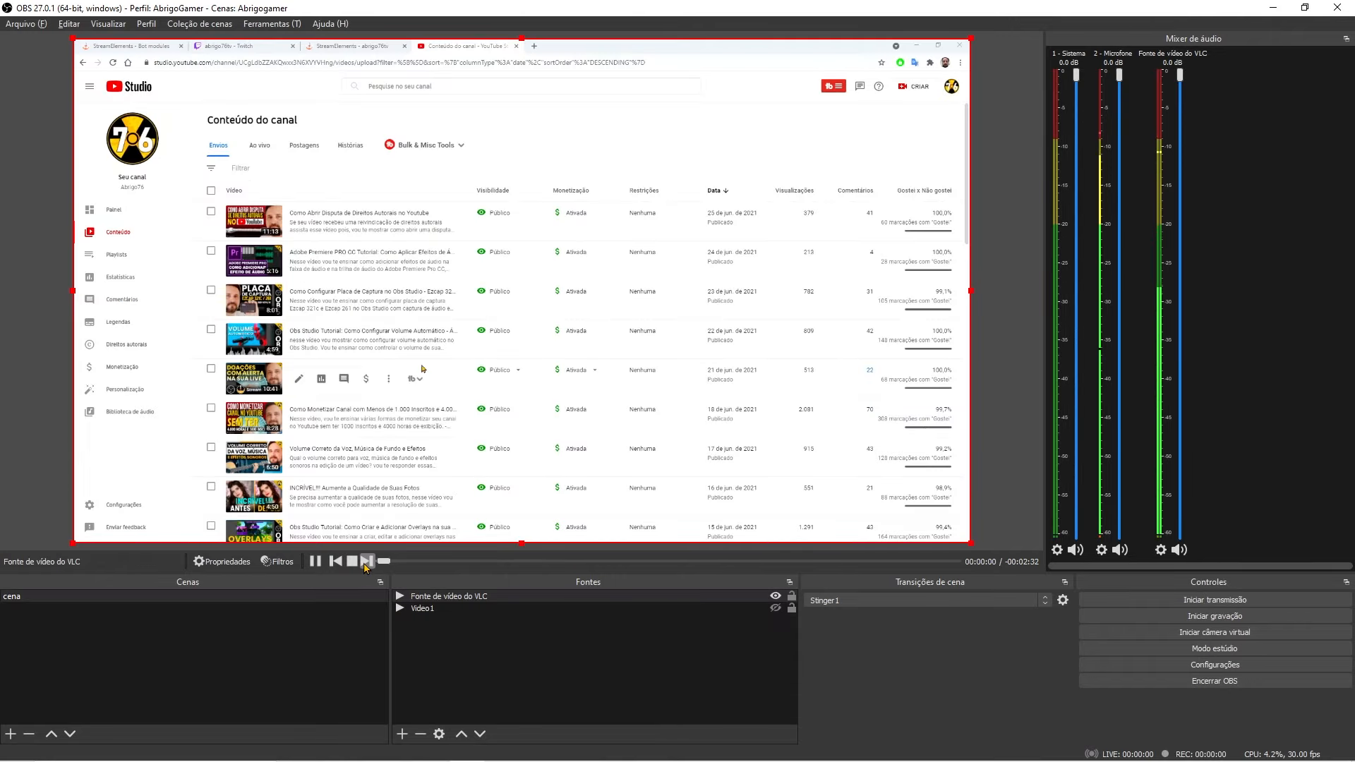
left_click(367, 561)
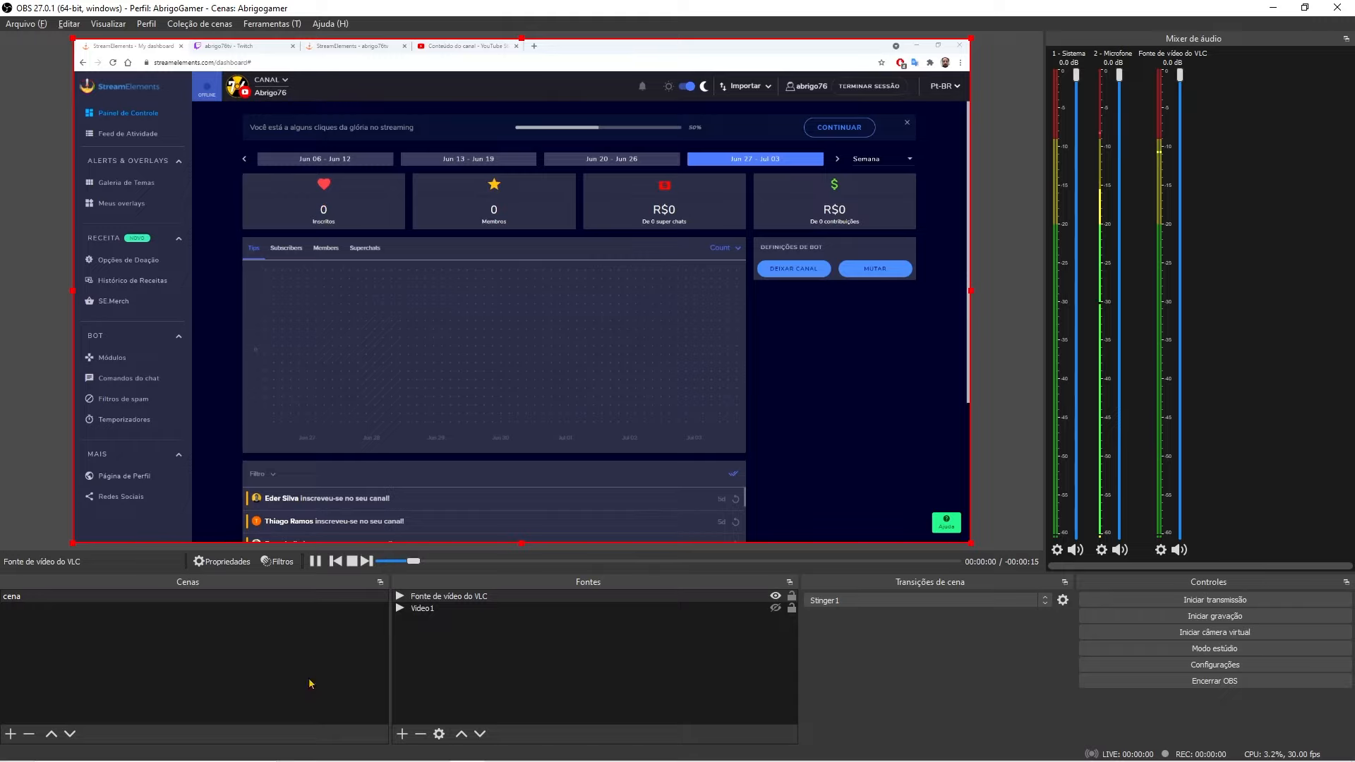